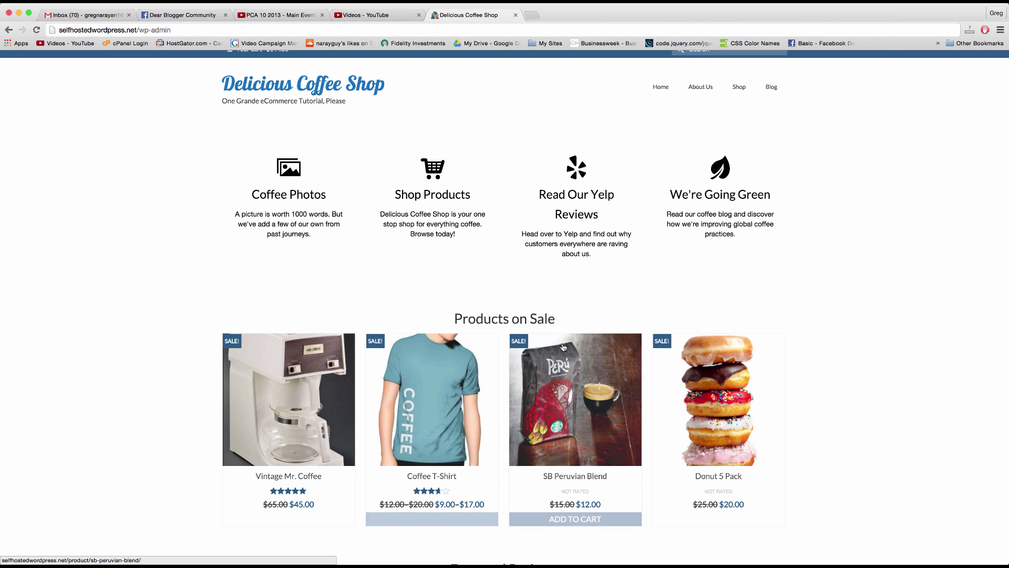
Step: Search 'woocommerce' in a new tab and open the WooCommerce website
click(532, 15)
text(wo)
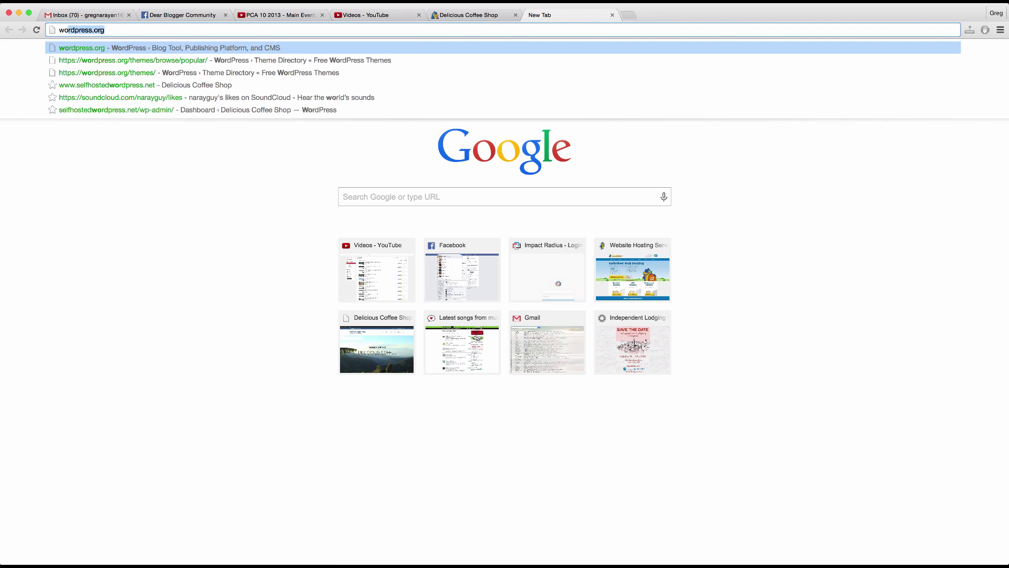
text(oc)
key(Return)
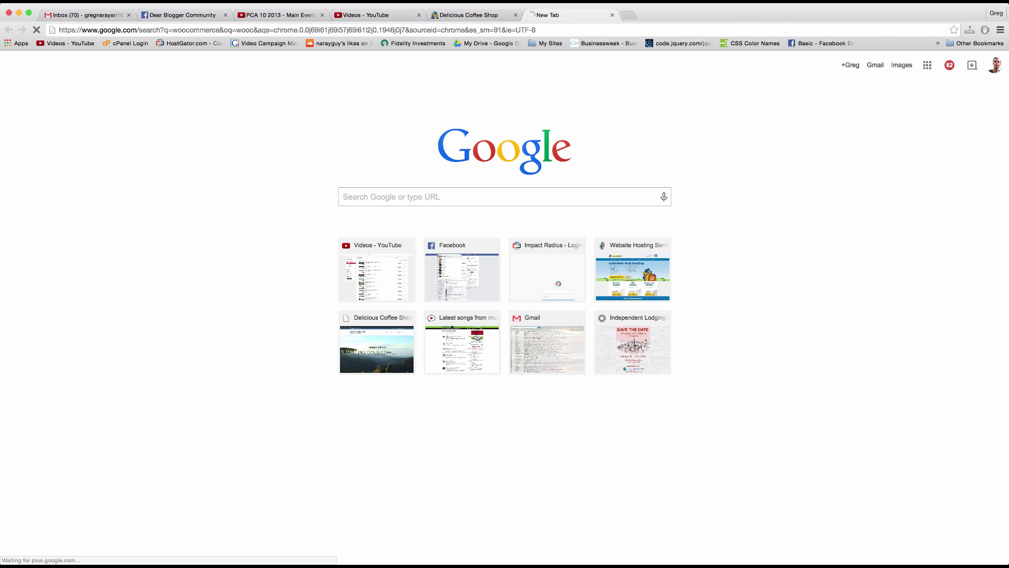
click(133, 144)
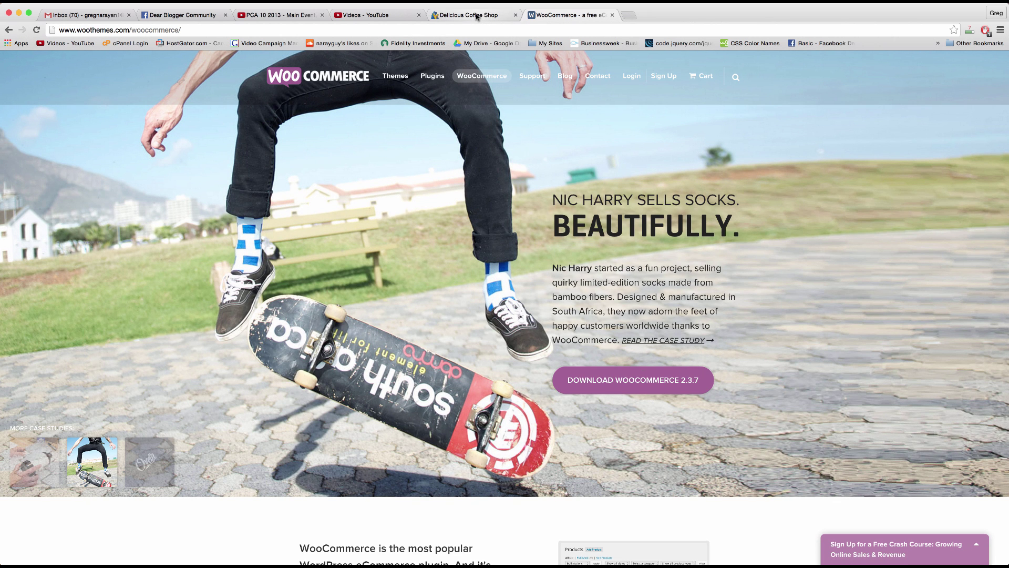
Step: Return to the Delicious Coffee Shop tab and open the Coffee T-Shirt product
click(477, 16)
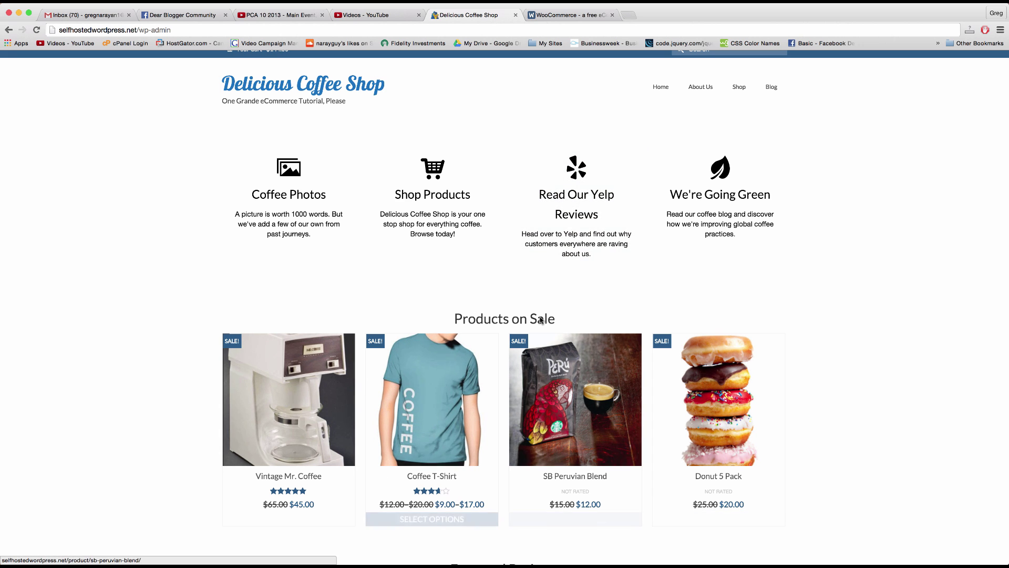
scroll(485, 378, down, 2)
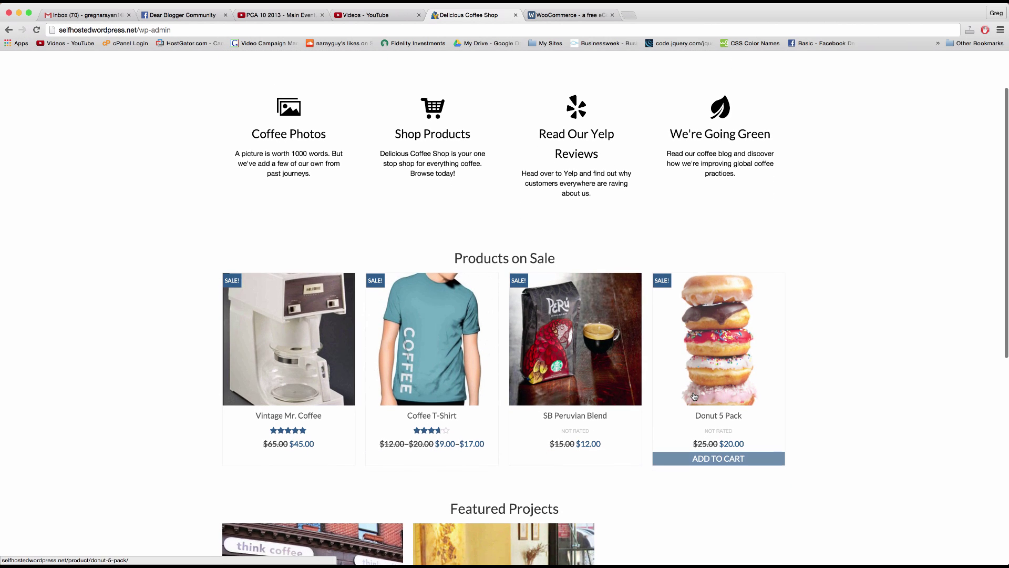
click(449, 321)
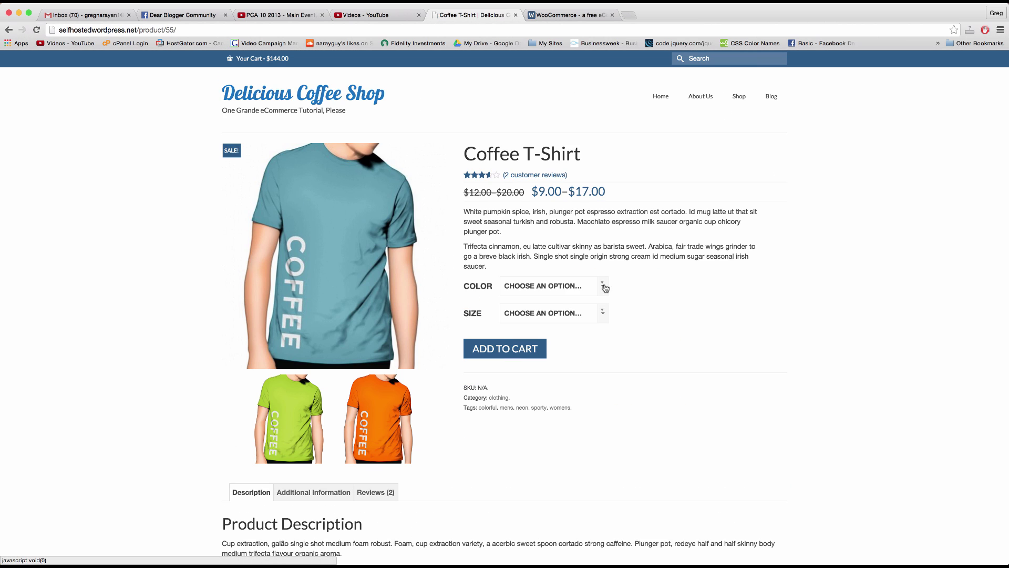
Step: Choose Blue as the shirt color and Large as the size to see its price
click(603, 286)
click(550, 316)
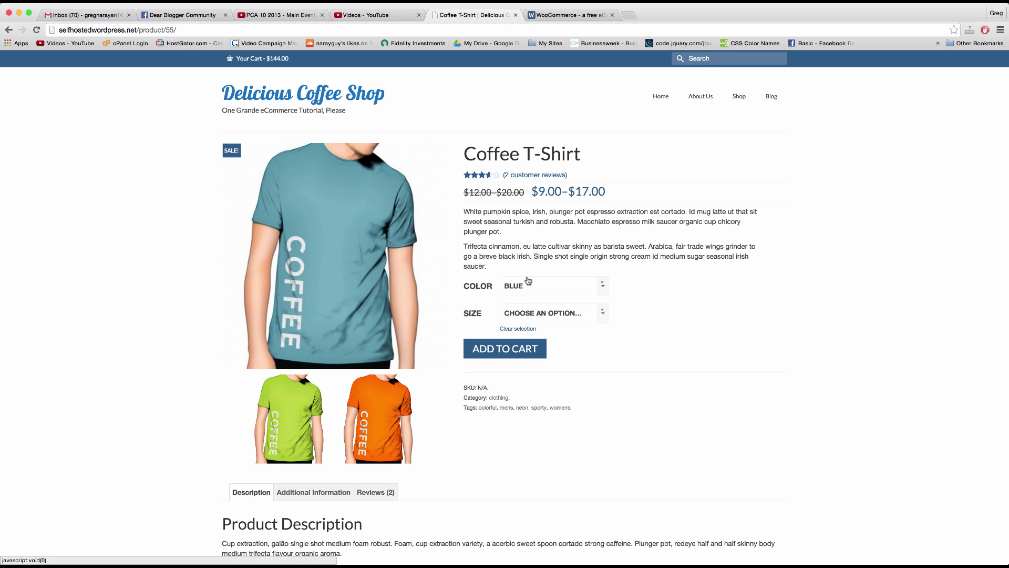
click(602, 313)
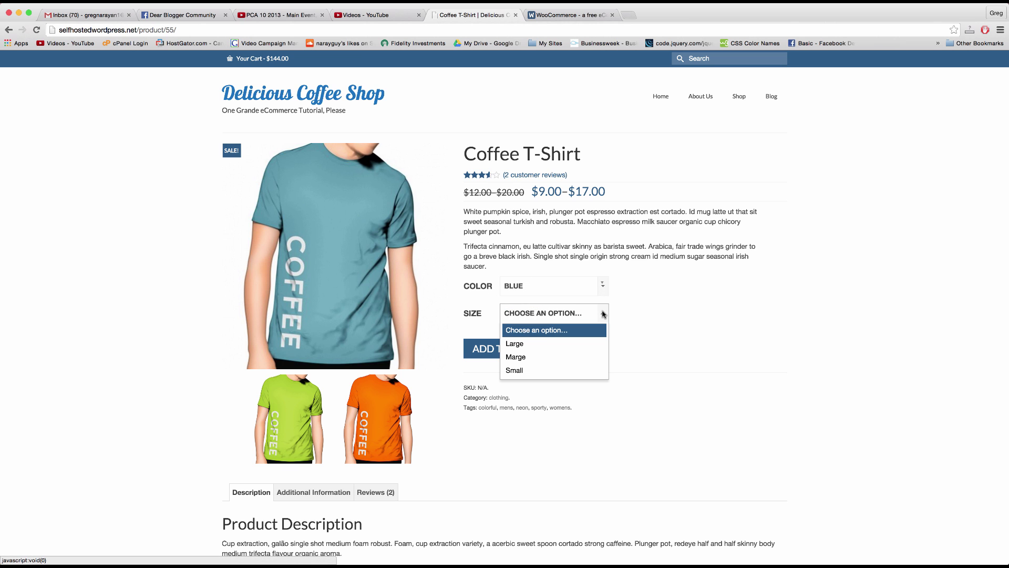
click(541, 345)
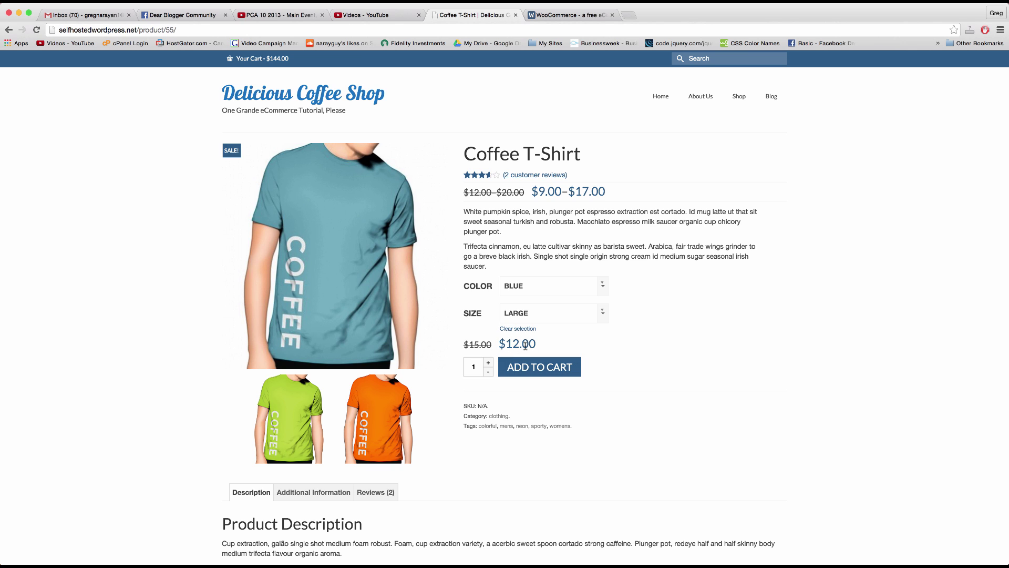
Step: Compare the Marge and Small size prices, then return to the shop home page
click(603, 313)
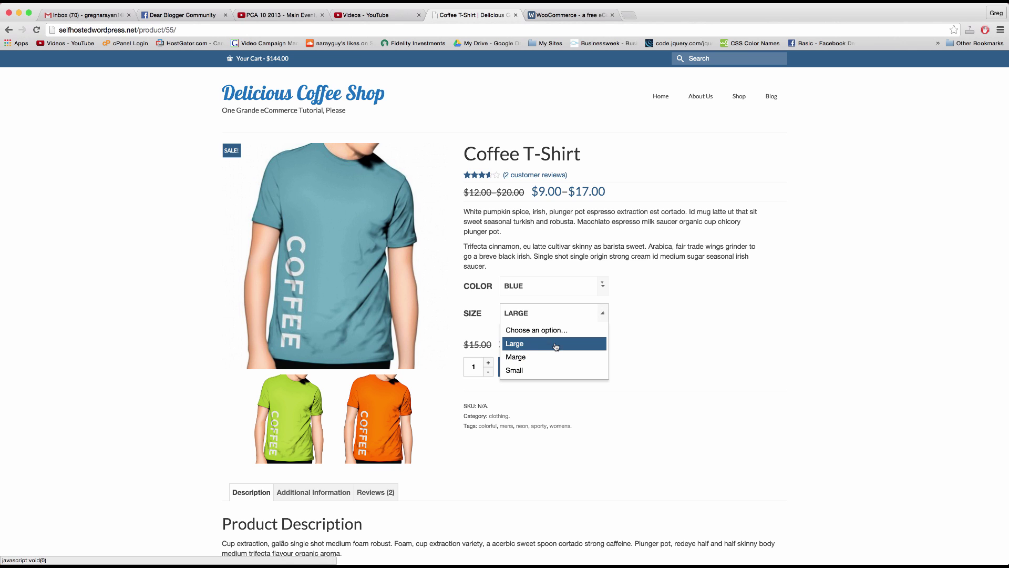
click(555, 353)
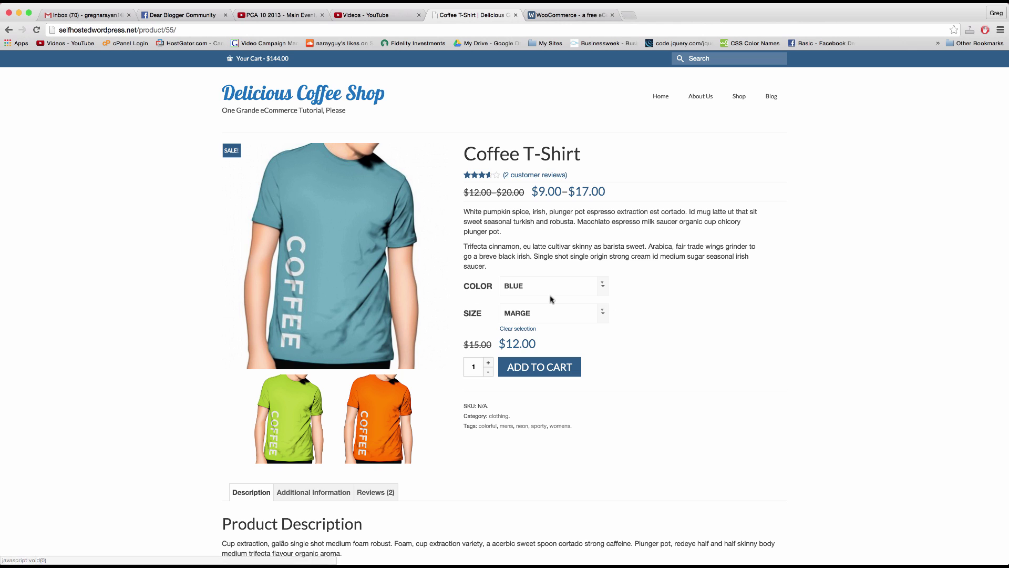
click(605, 320)
click(561, 371)
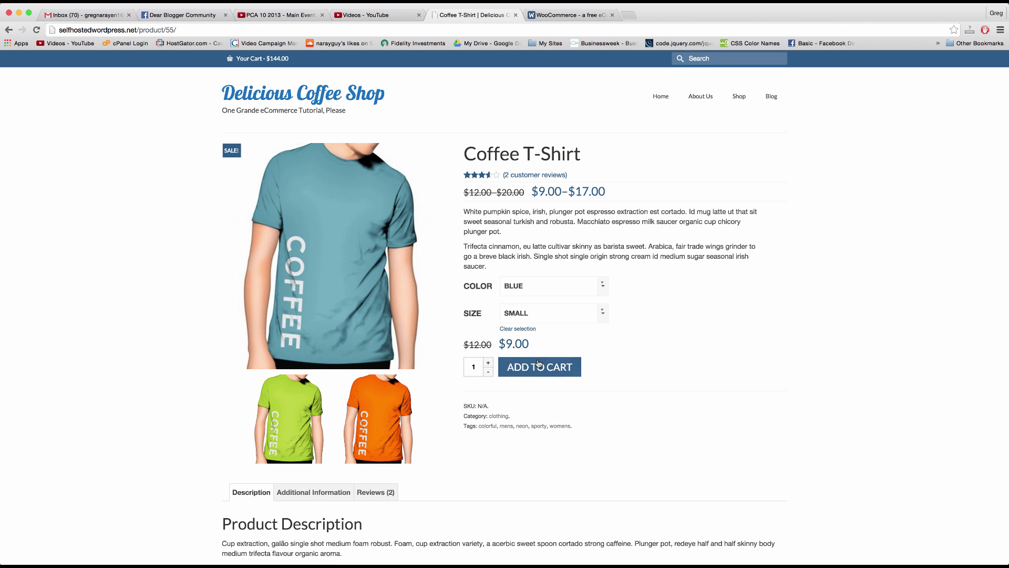
click(308, 98)
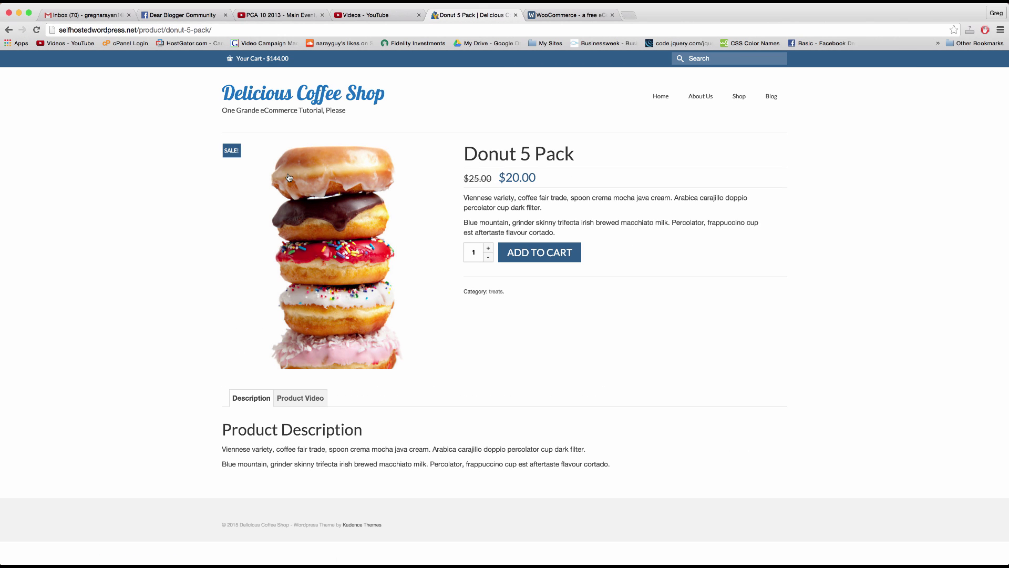
Step: Add three Donut 5 Packs to the cart ($204.00), then load the site's wp-admin URL
double_click(492, 246)
click(523, 251)
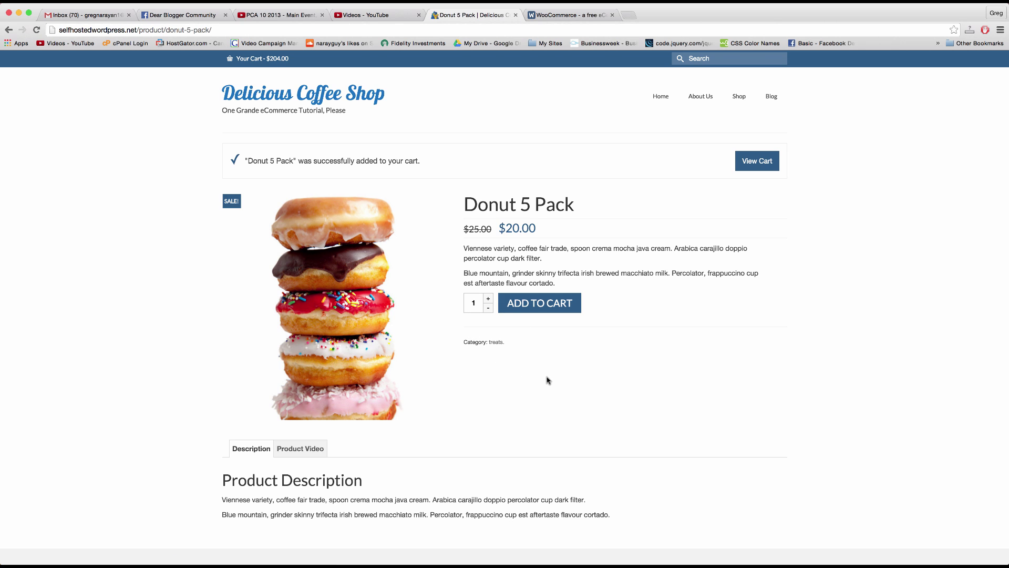
click(269, 29)
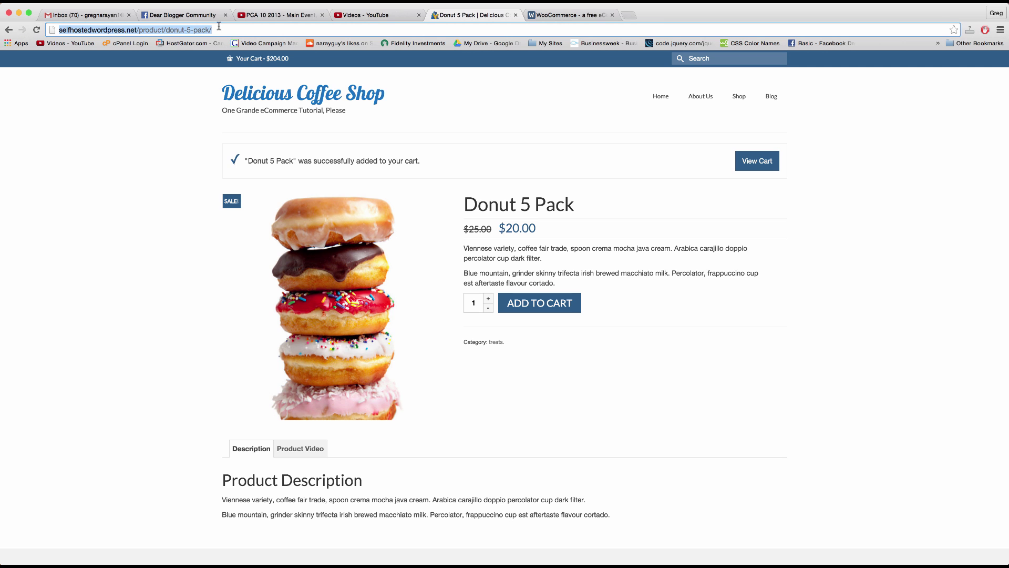
click(221, 30)
drag(227, 30, 143, 30)
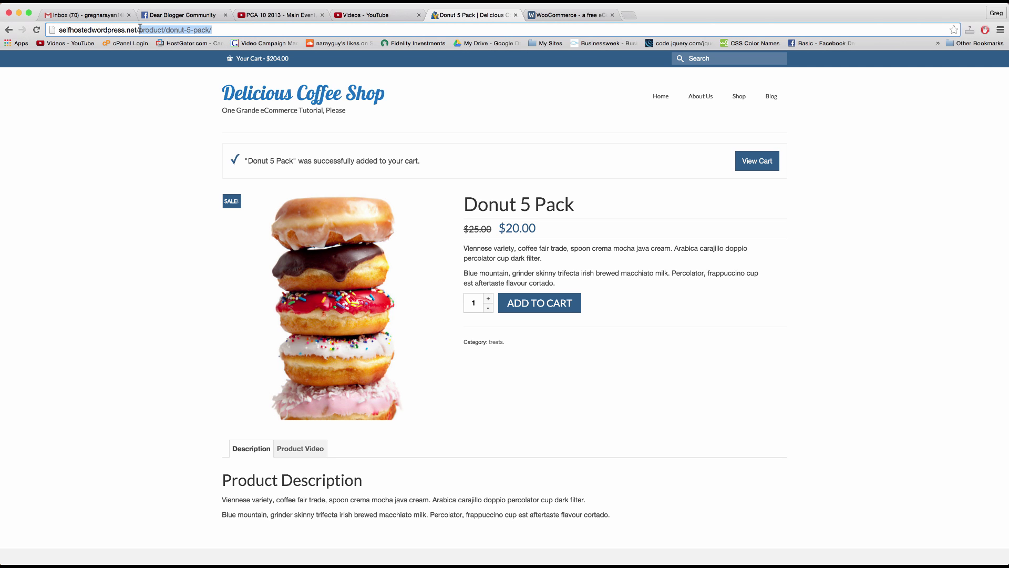
text(wp-admin)
key(Return)
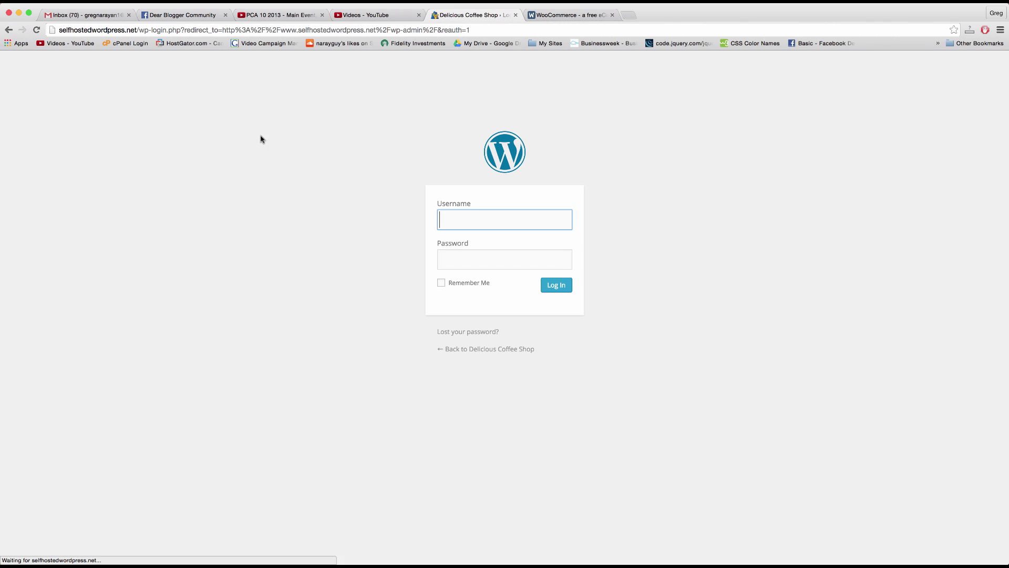
Step: Sign in on the wp-login page with the admin username and password
text(gnarayan)
key(Tab)
text(••)
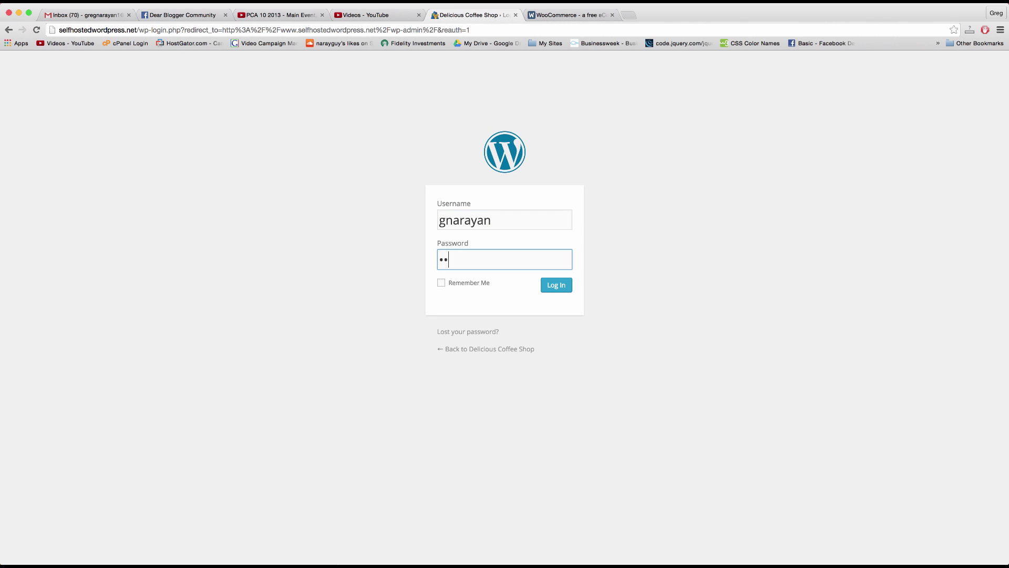
text(••••••••••)
key(Return)
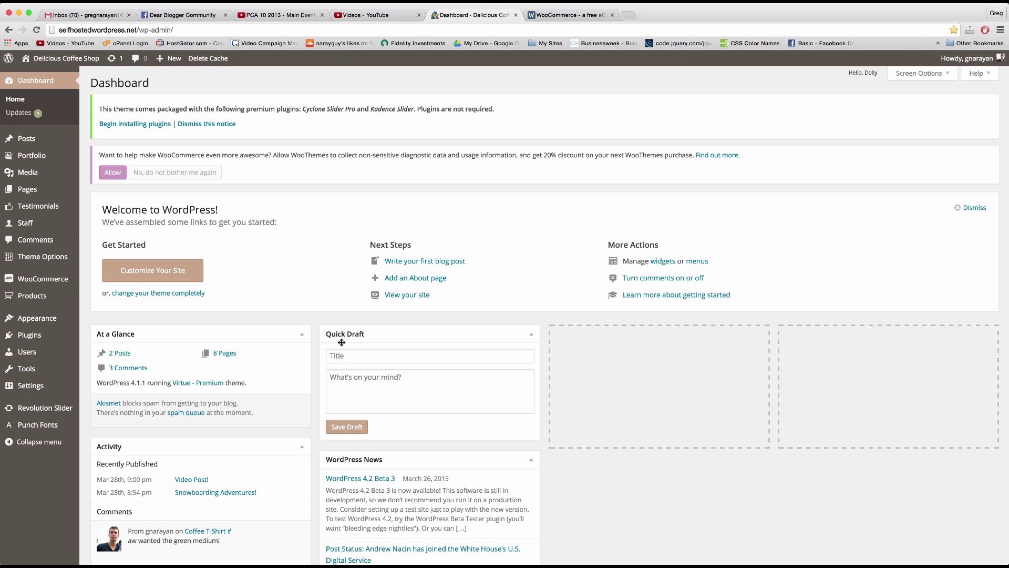
mouse_move(36, 289)
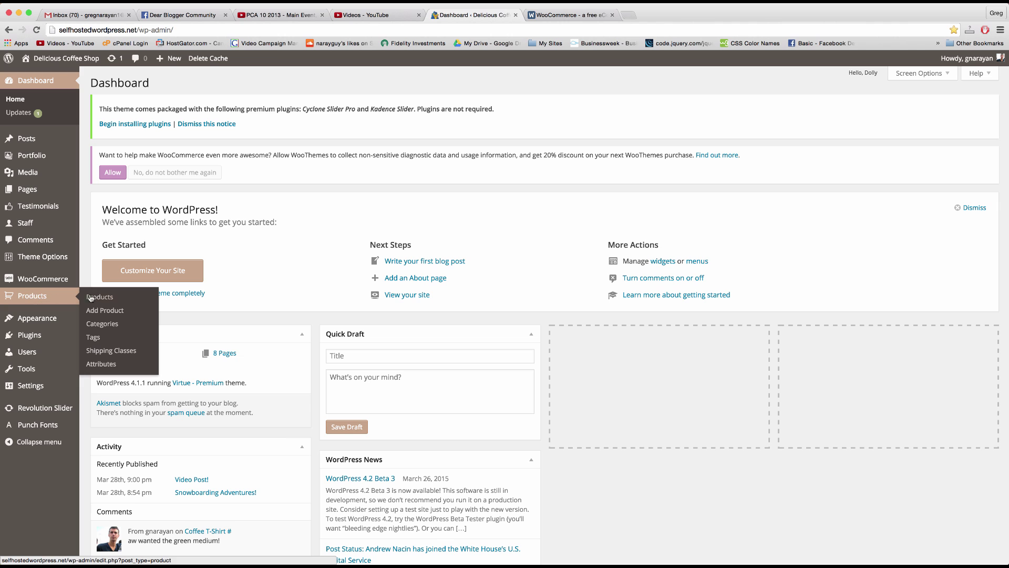
Step: Open Products > Attributes and review the Color and Size attributes and their terms
click(104, 366)
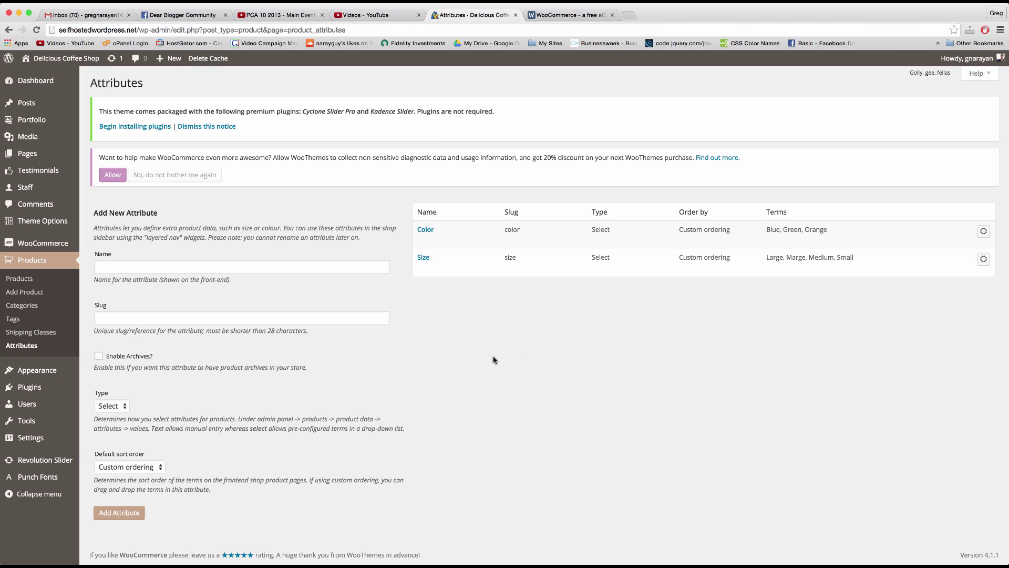
mouse_move(458, 268)
mouse_move(428, 229)
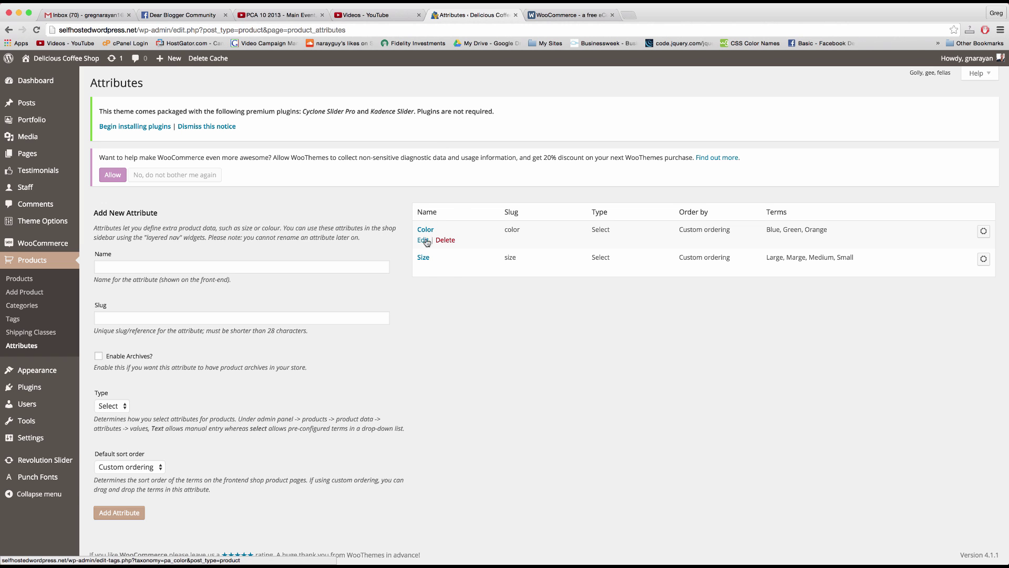
mouse_move(426, 258)
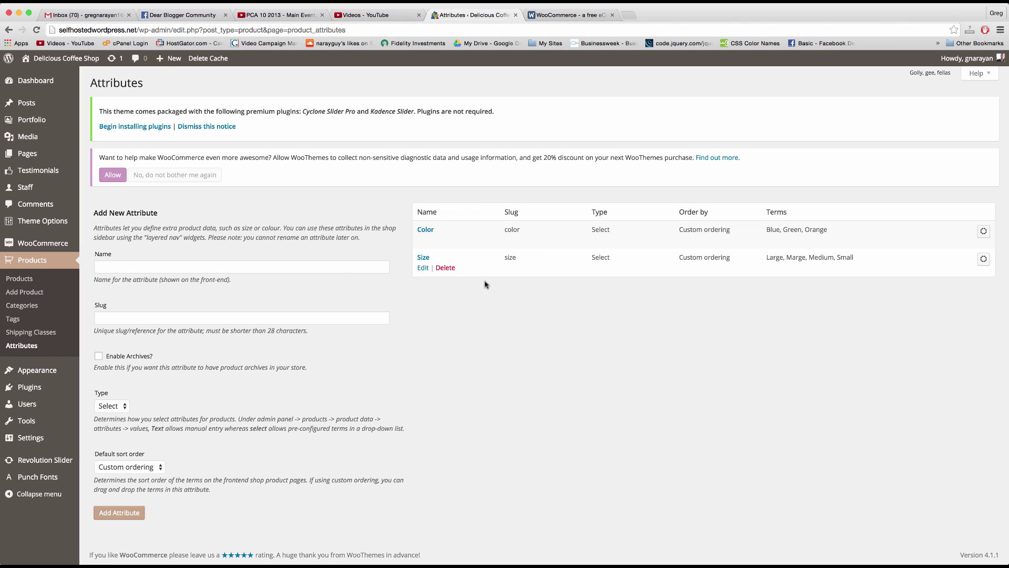
mouse_move(443, 282)
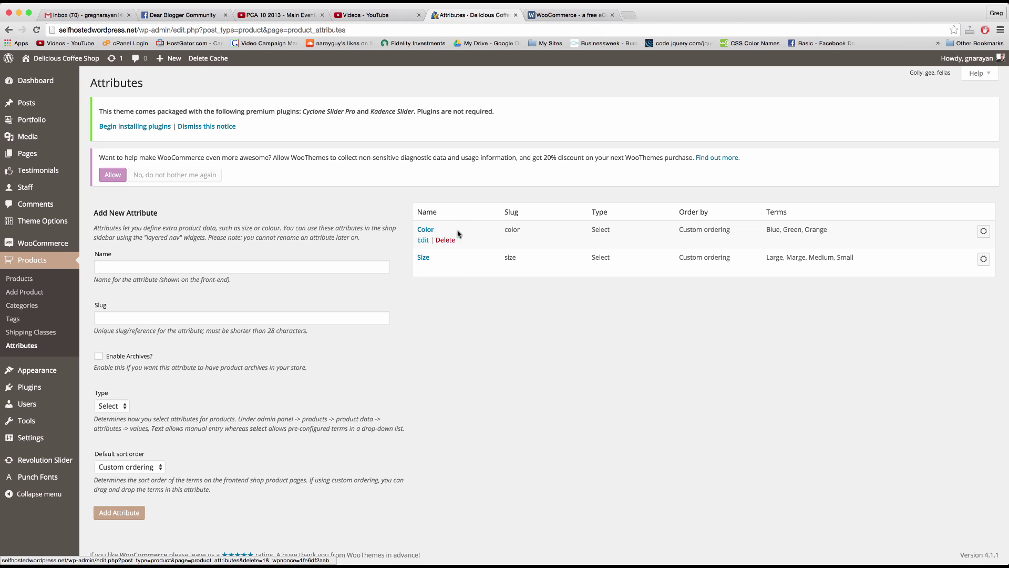
Step: Add attribute 'Flavor' with slug 'flavor', Select type and custom ordering
click(216, 268)
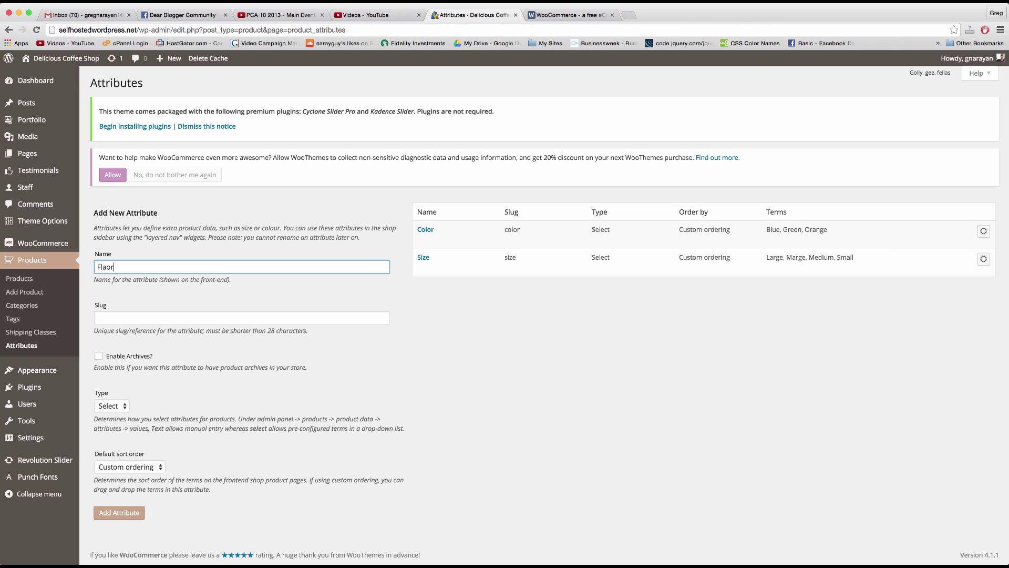
click(175, 317)
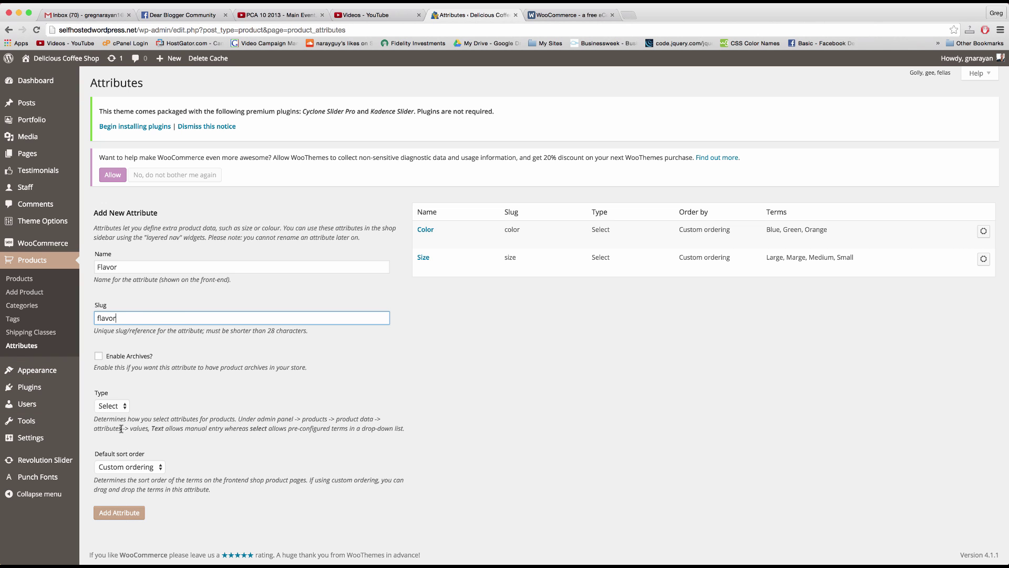
click(122, 408)
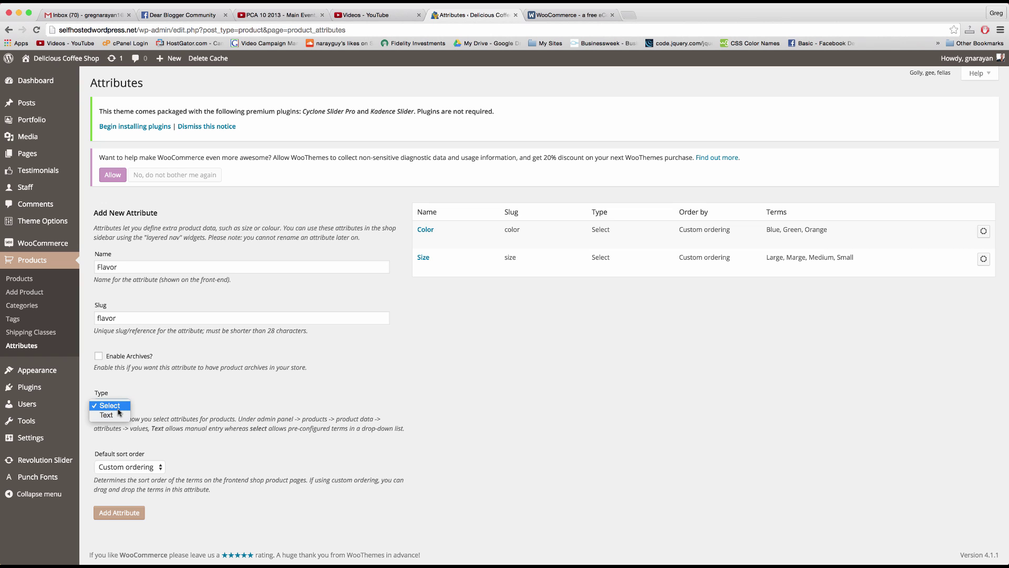
click(177, 425)
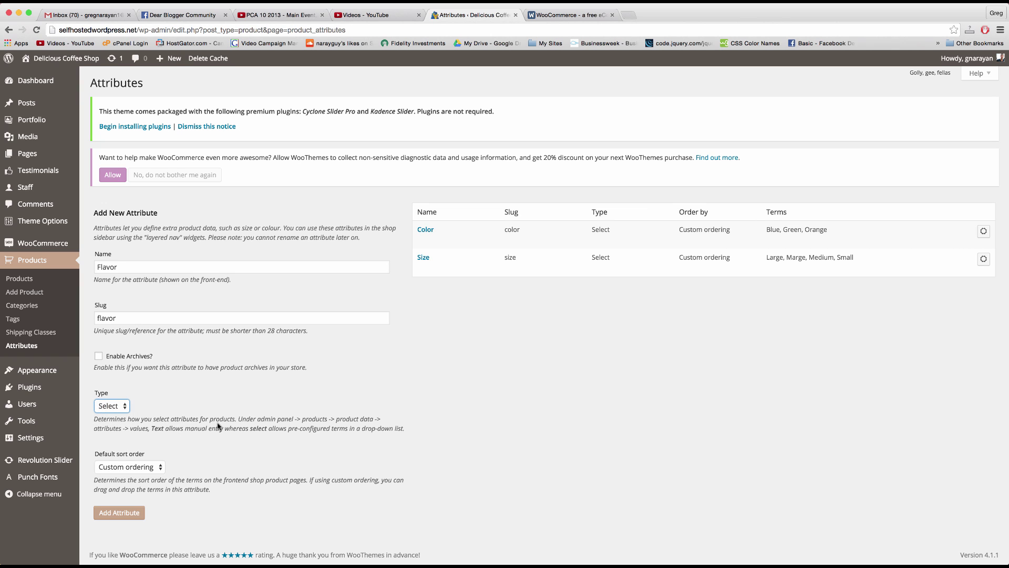
double_click(242, 428)
click(276, 428)
click(126, 513)
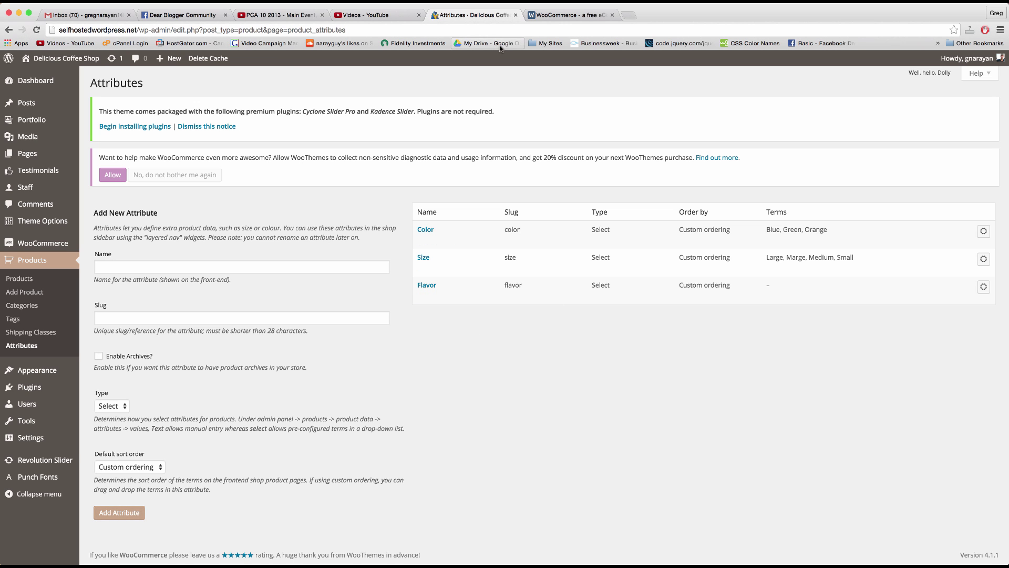
Step: Open Donut 5 Pack from the storefront in Edit Product, scrolled to the Product Data type list
click(56, 59)
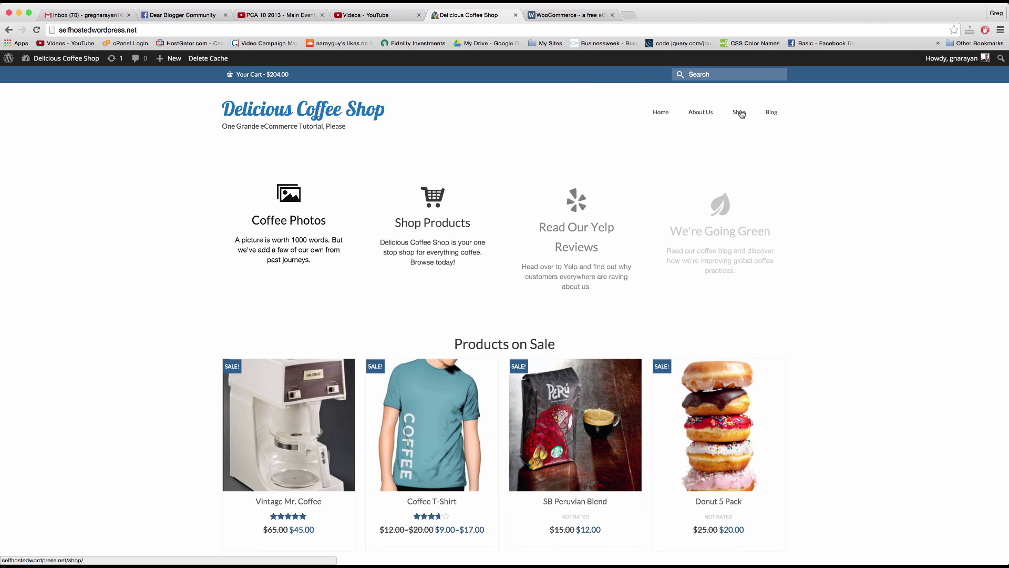
click(732, 385)
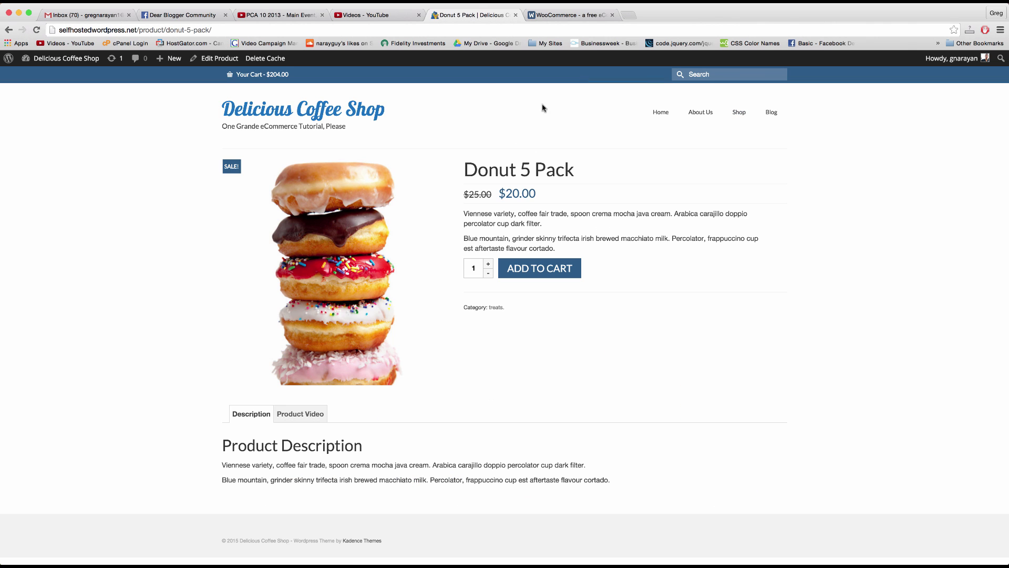
click(213, 59)
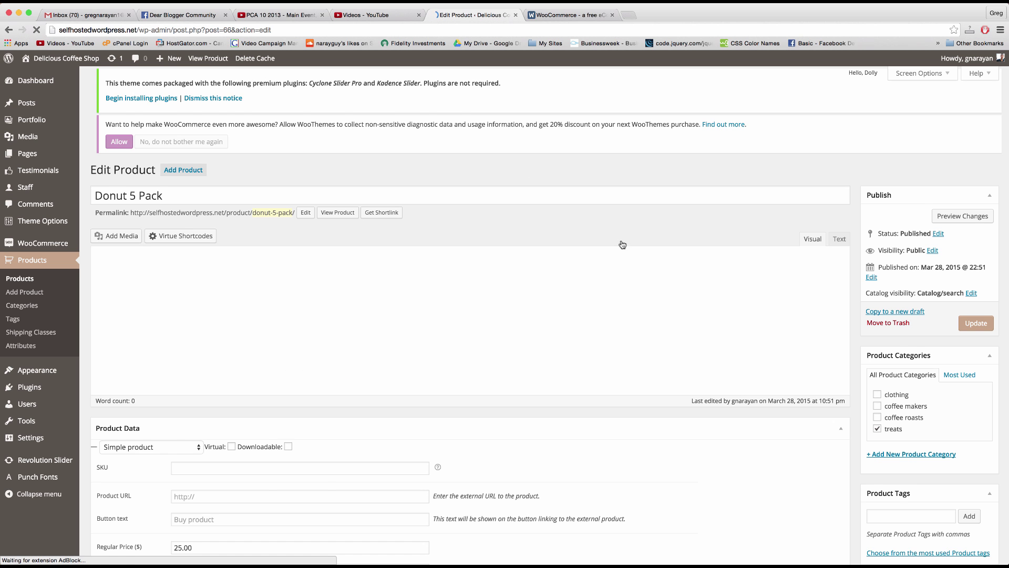
scroll(624, 247, down, 5)
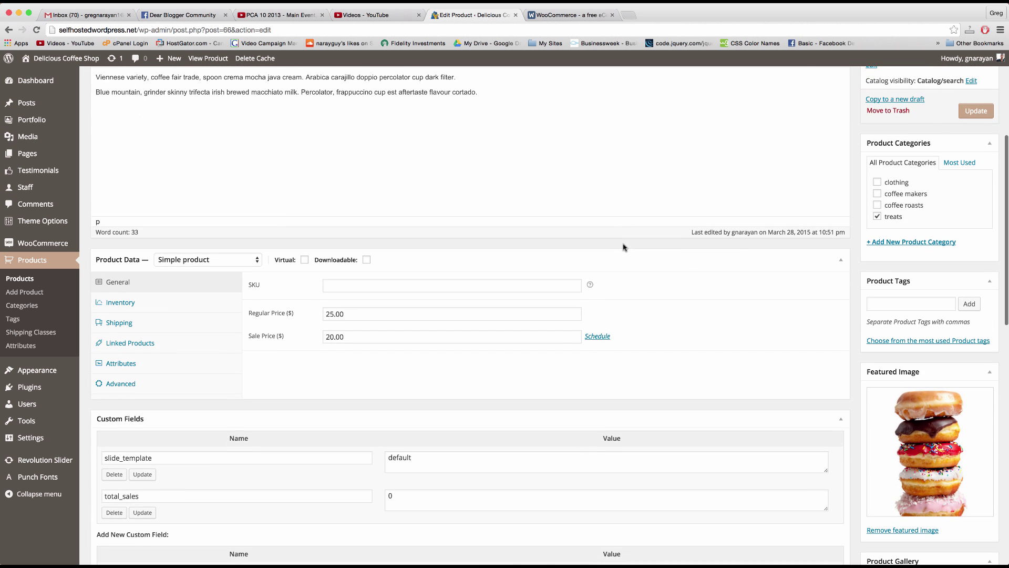
scroll(523, 352, down, 1)
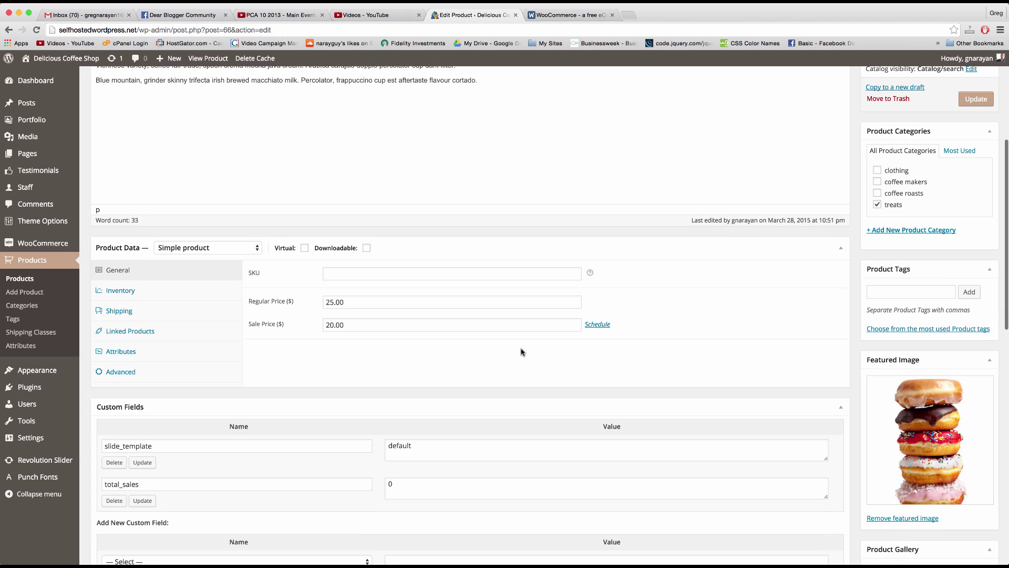
click(237, 250)
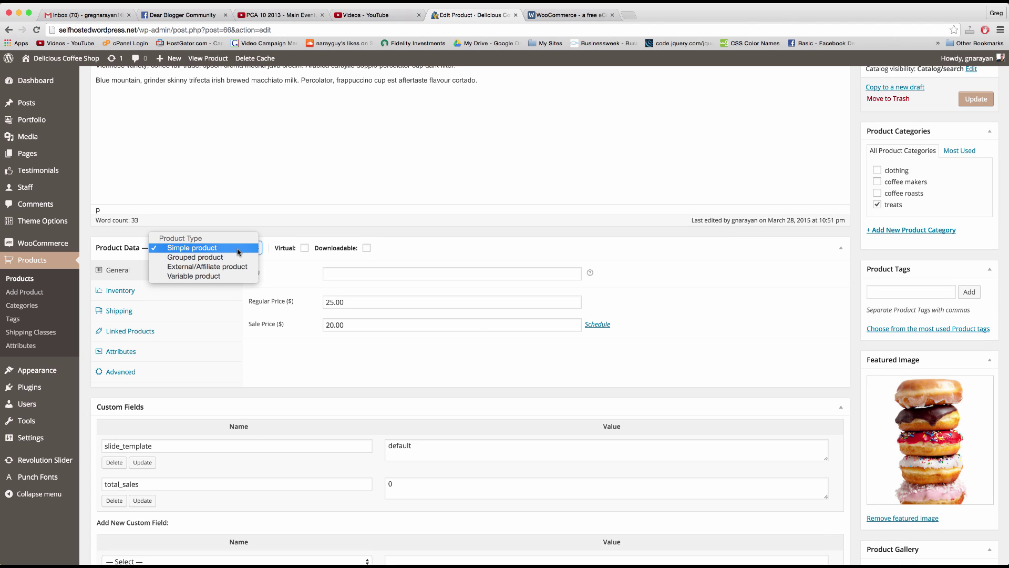
Step: Change Donut 5 Pack's product type from Simple to Variable product and review the panel
click(191, 276)
scroll(433, 311, down, 2)
scroll(433, 312, up, 3)
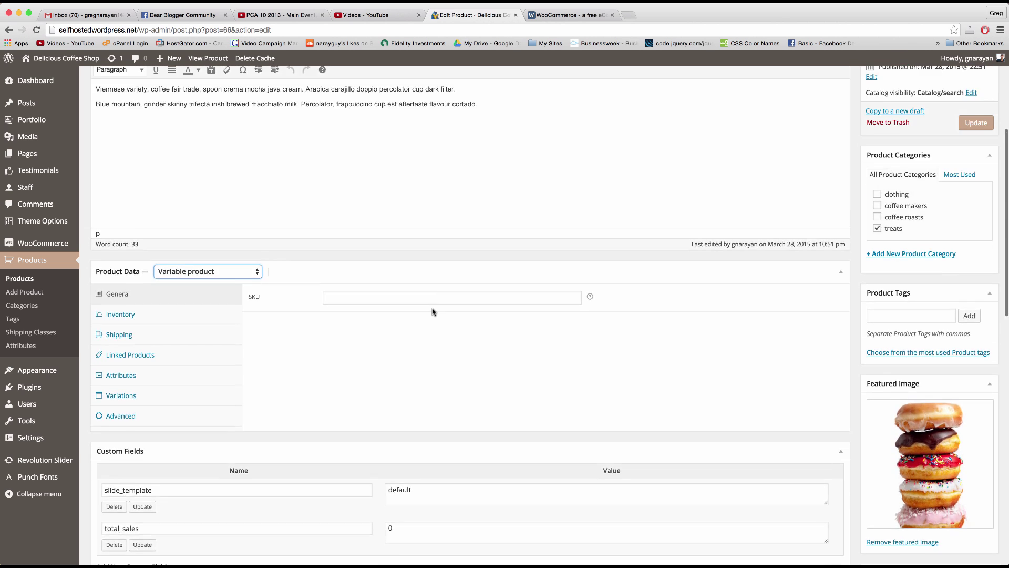
scroll(433, 310, up, 3)
scroll(675, 206, down, 2)
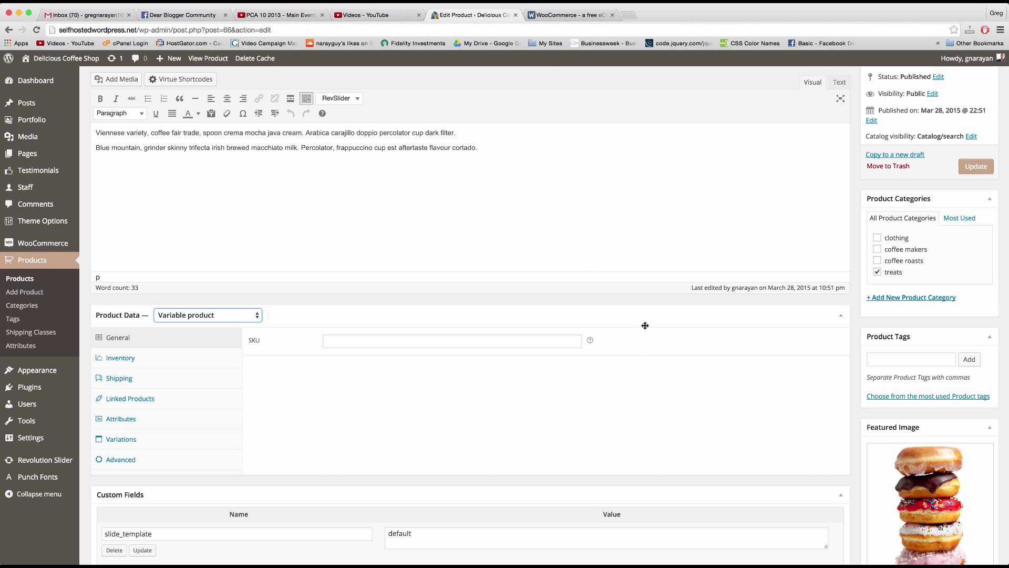
scroll(645, 325, down, 4)
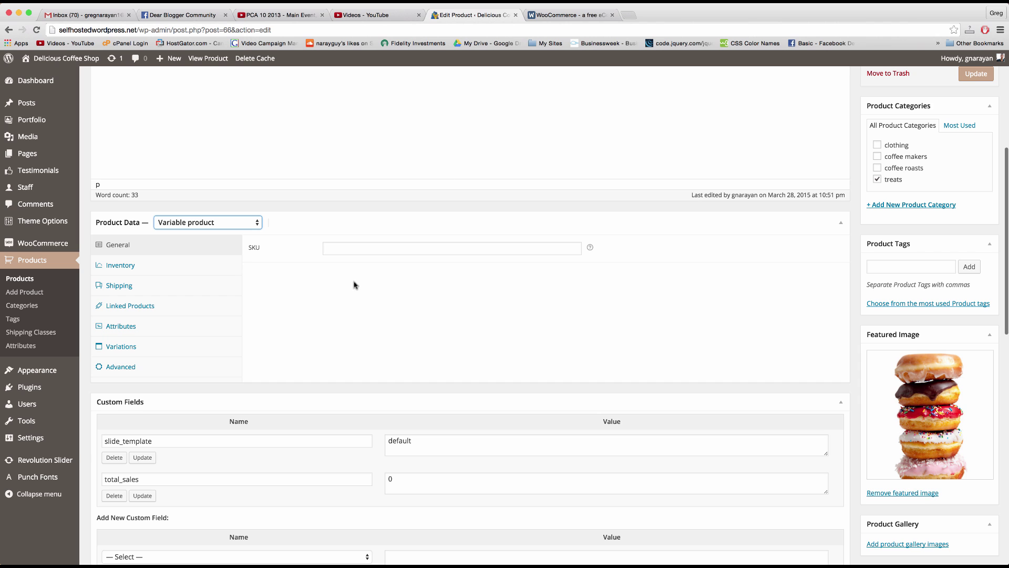
scroll(246, 263, down, 2)
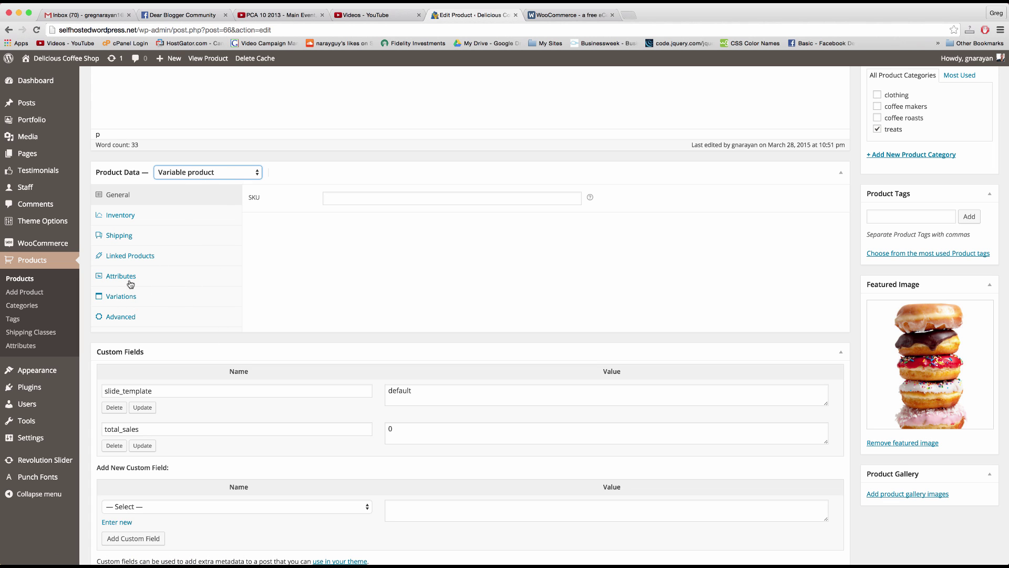
Step: Check the Variations tab, then select Flavor in the Attributes tab's custom attribute dropdown
click(123, 299)
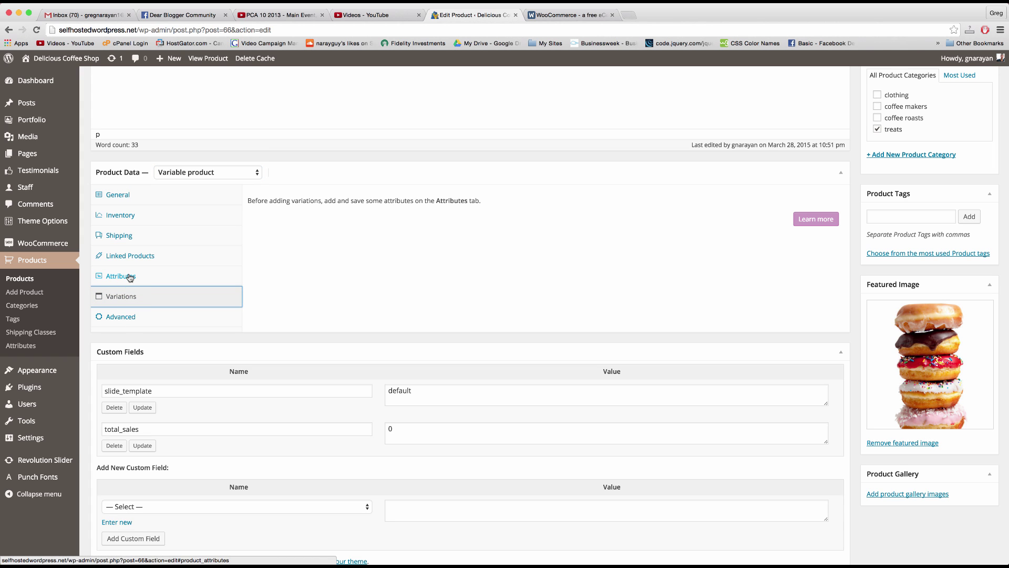
click(129, 277)
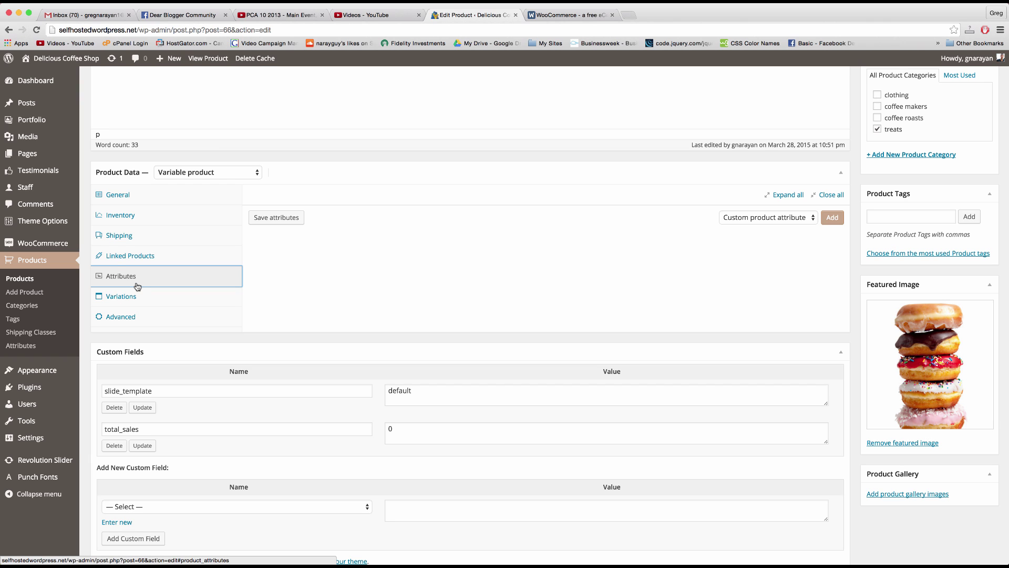
click(805, 218)
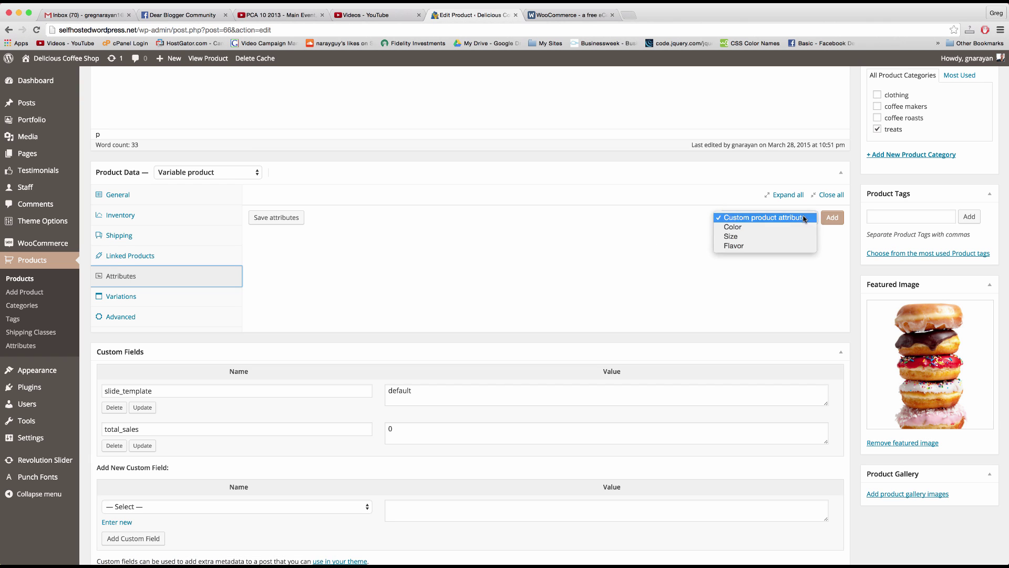
click(738, 246)
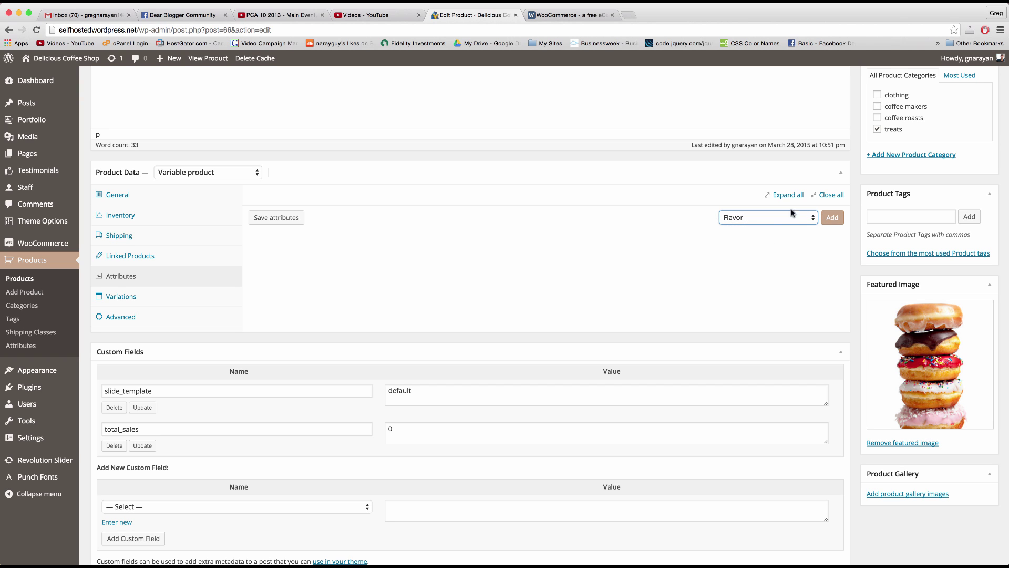
click(826, 218)
Step: Add the Flavor attribute and look for existing values in its Value(s) field
click(833, 219)
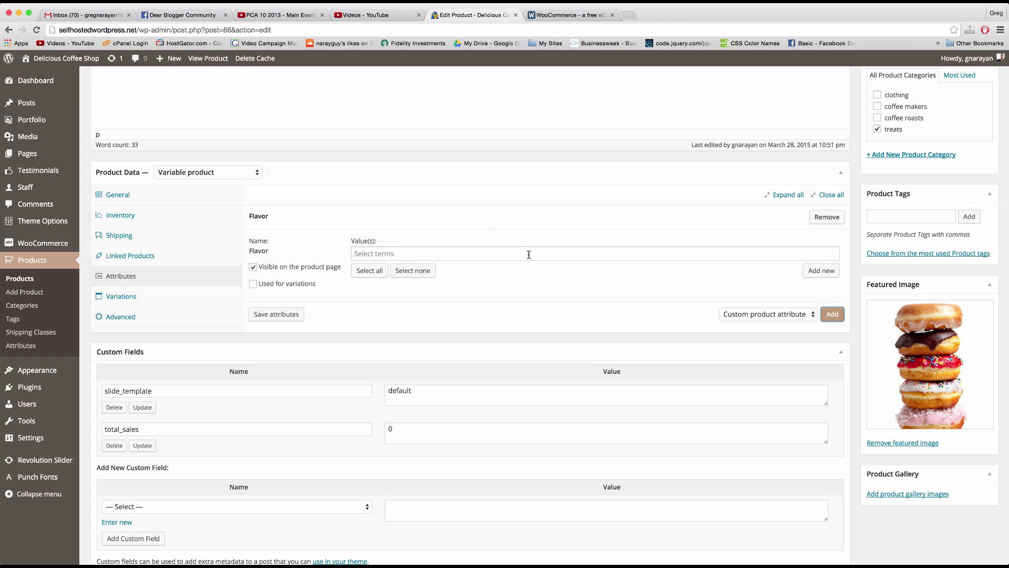
click(528, 255)
click(406, 321)
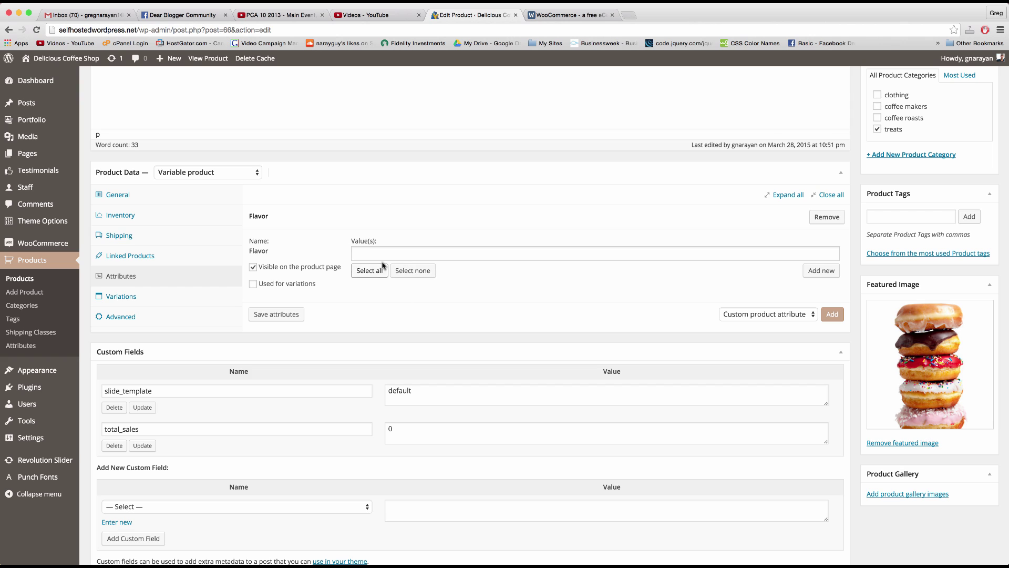
click(504, 253)
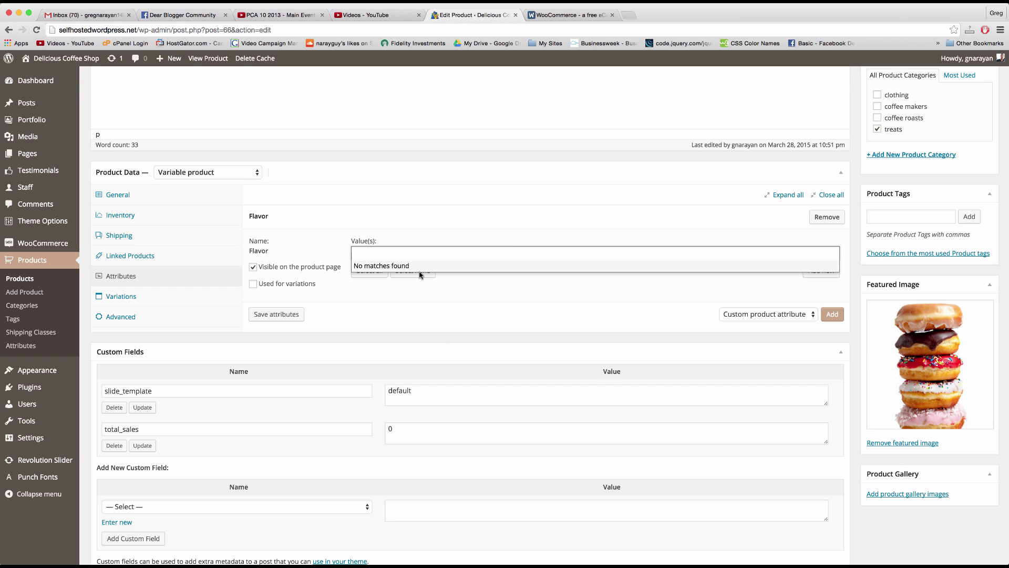
click(458, 297)
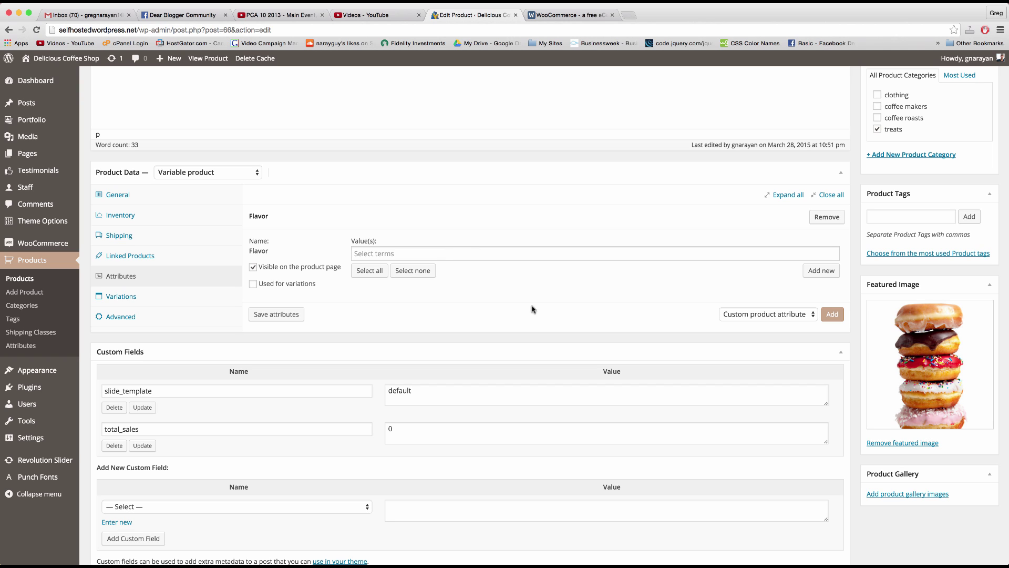
click(491, 259)
click(491, 291)
Step: Try entering a flavor value, finding no existing term that matches glazed chocolate
click(486, 250)
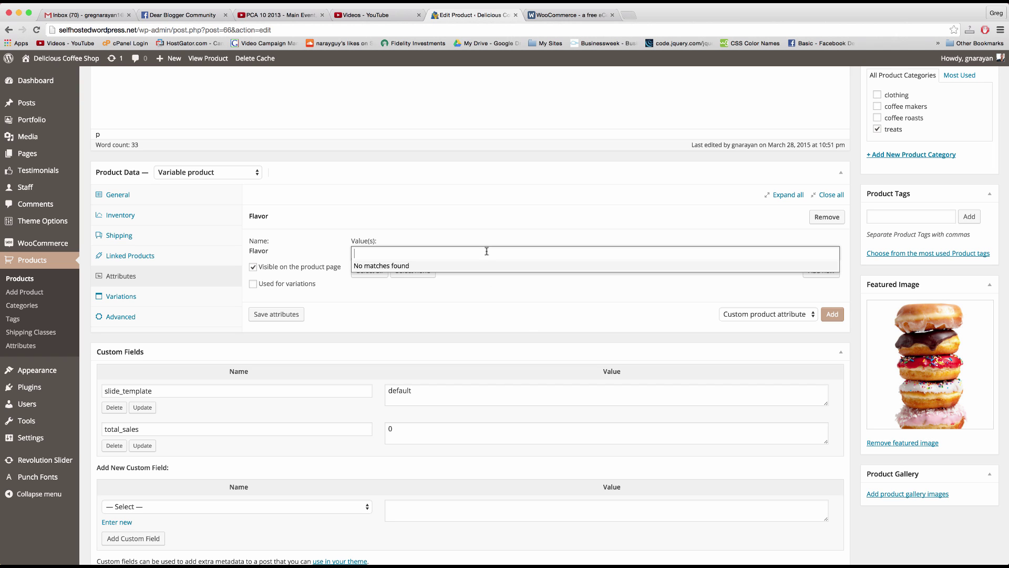
click(497, 289)
click(440, 253)
click(453, 272)
click(488, 253)
key(Escape)
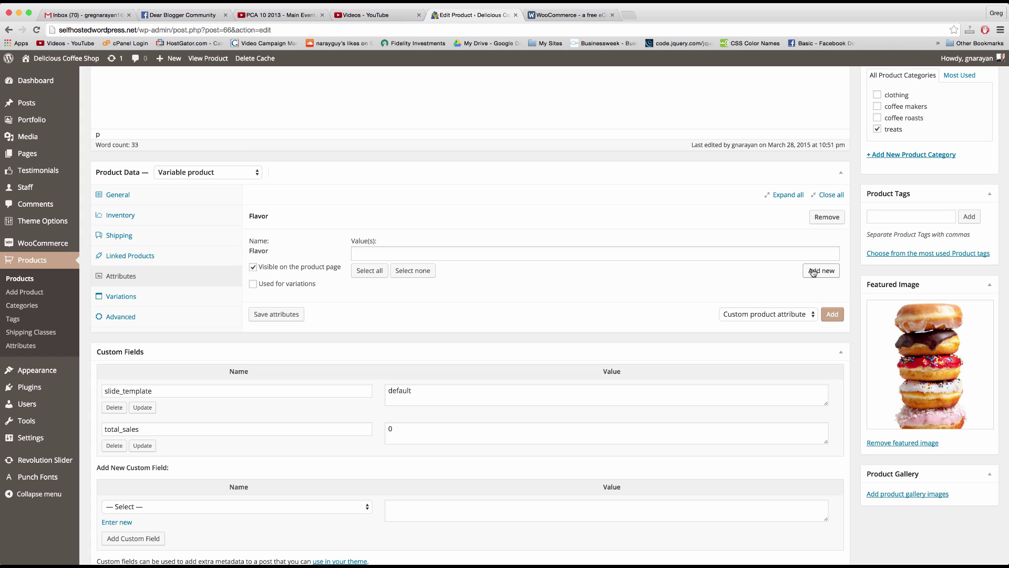
Step: Add a glazed term to the Flavor attribute and open the storefront homepage in a new tab
click(813, 272)
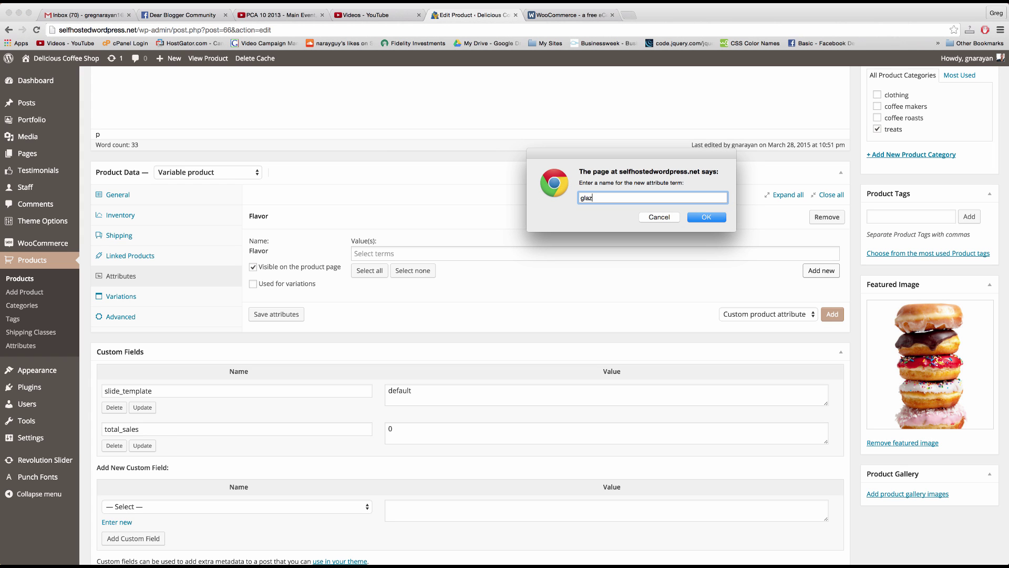
key(Return)
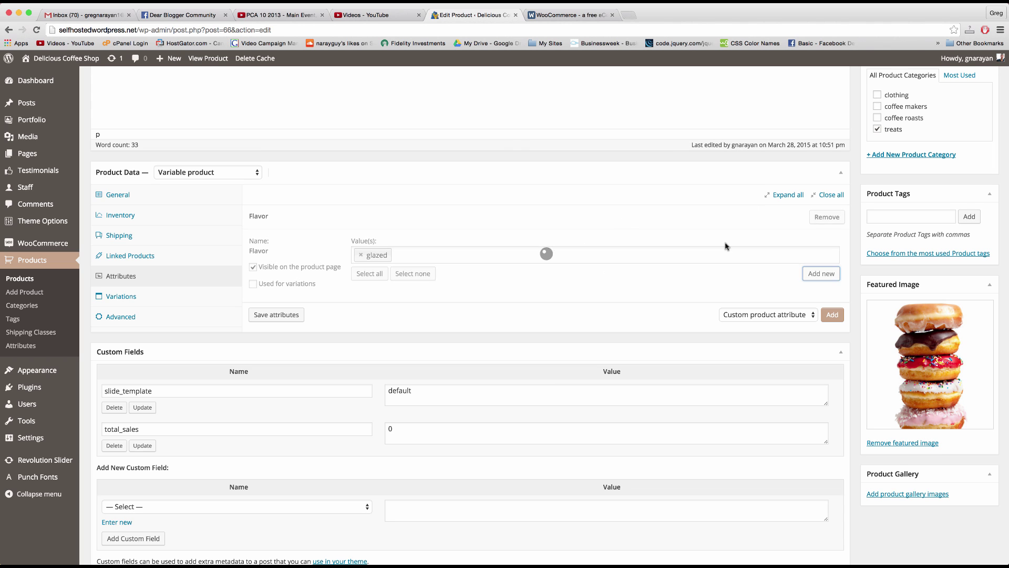
click(808, 275)
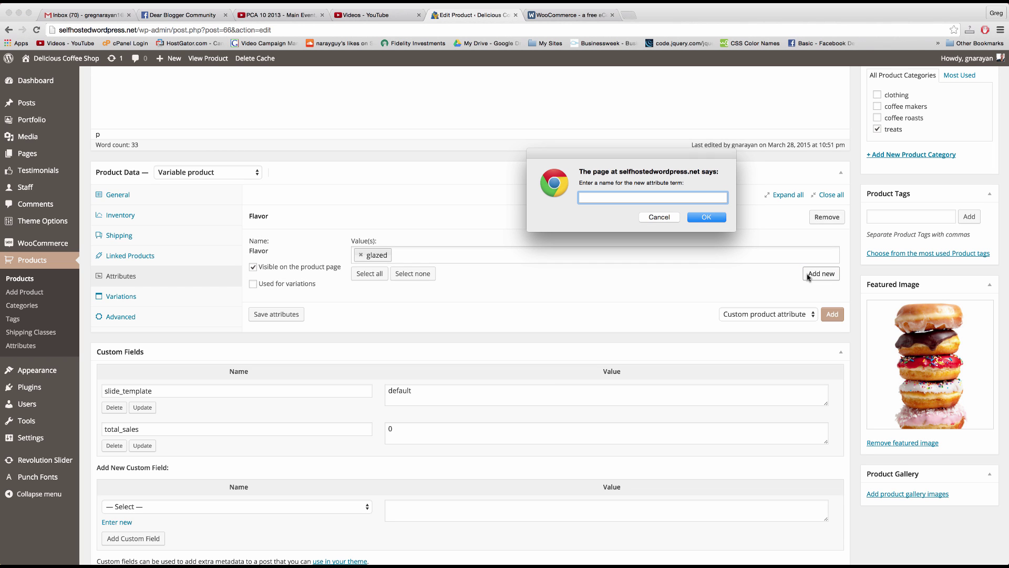
click(657, 218)
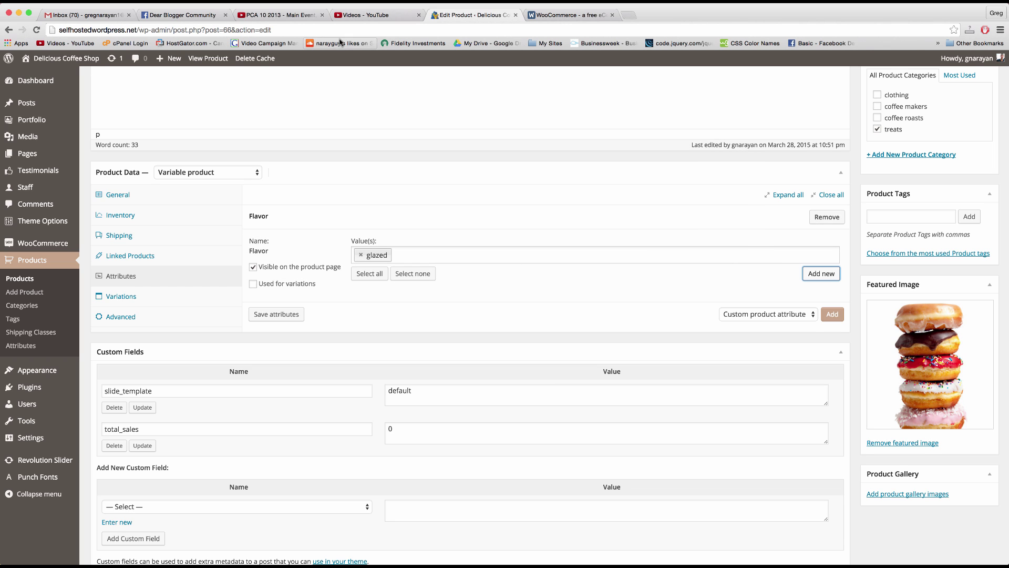
right_click(82, 60)
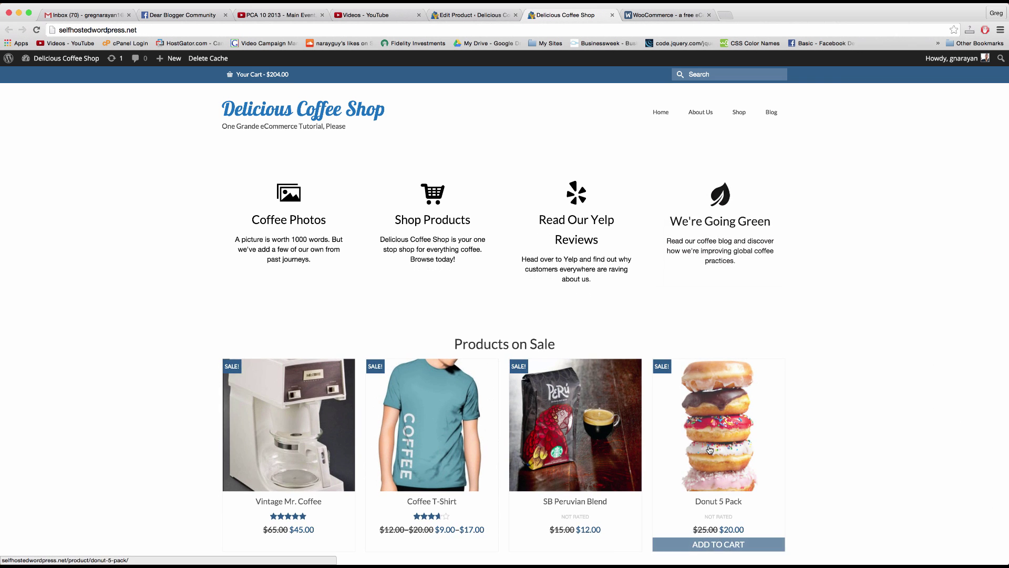
Step: View the Donut 5 Pack product page on the storefront, then start a new Flavor term in the editor
click(710, 449)
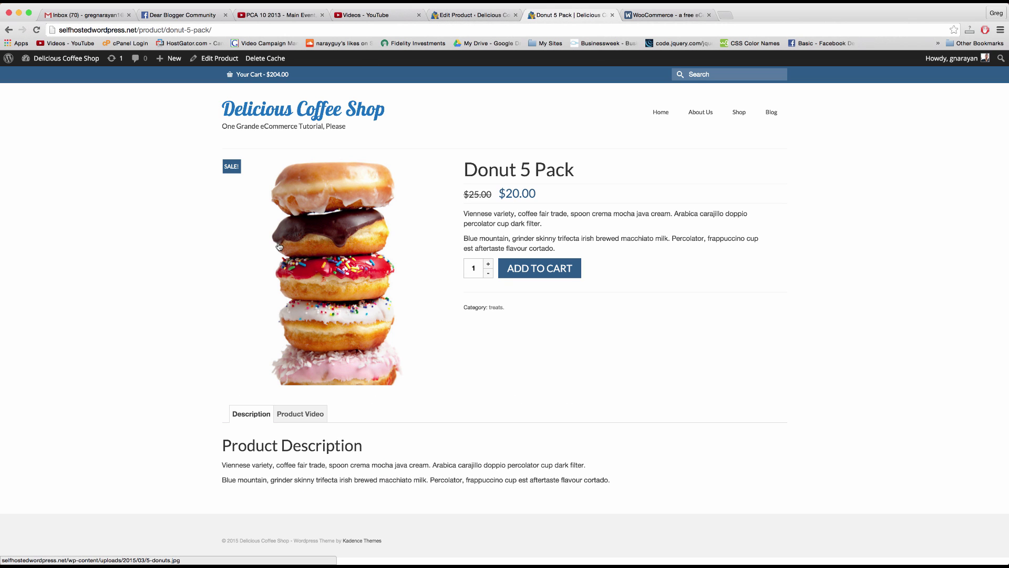
right_click(324, 245)
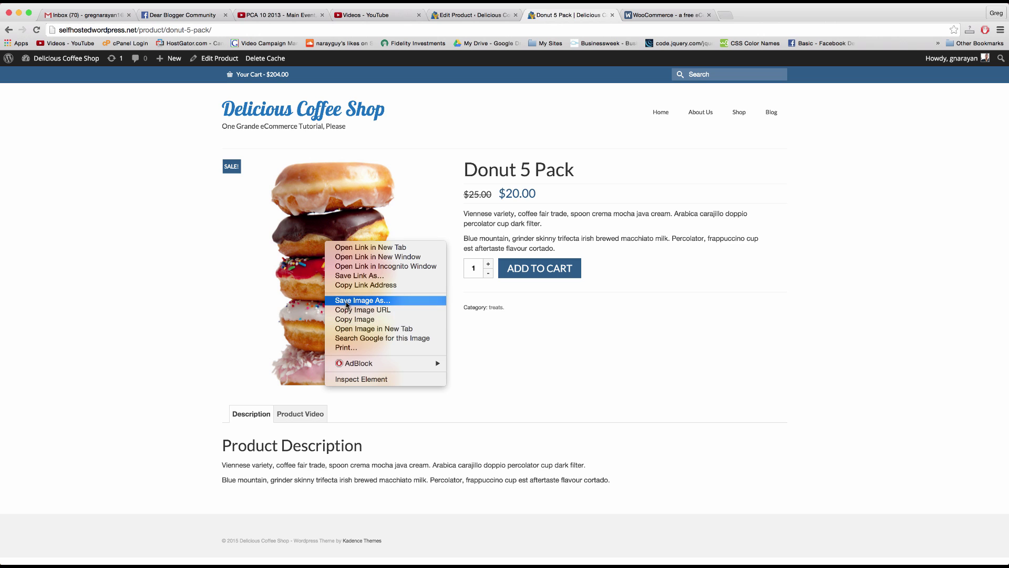
click(702, 383)
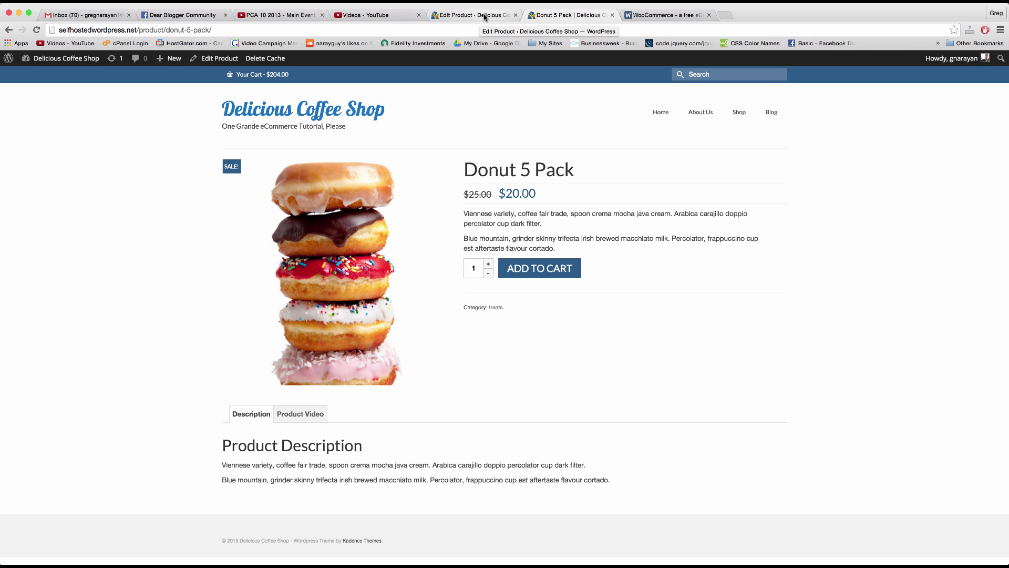
click(485, 17)
click(814, 277)
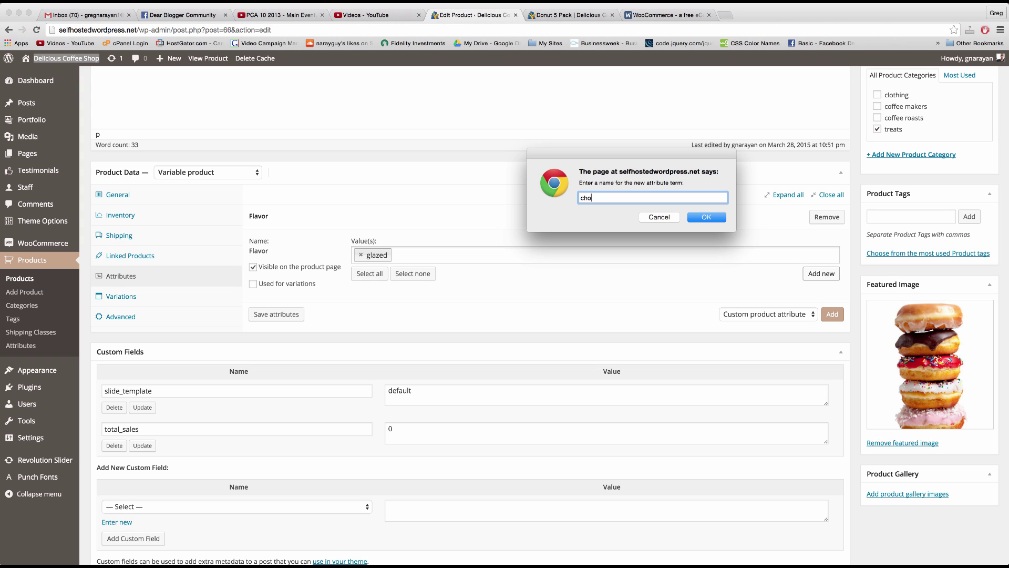
Step: Add chocolate frosted and vanilla frosted as Flavor attribute terms
text(chocolate frosted)
key(Return)
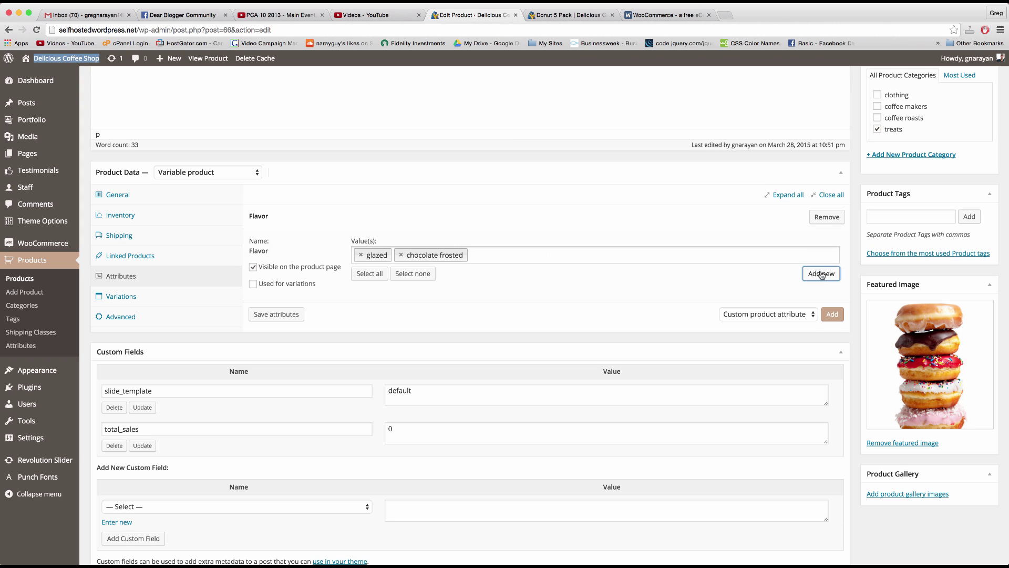
click(822, 274)
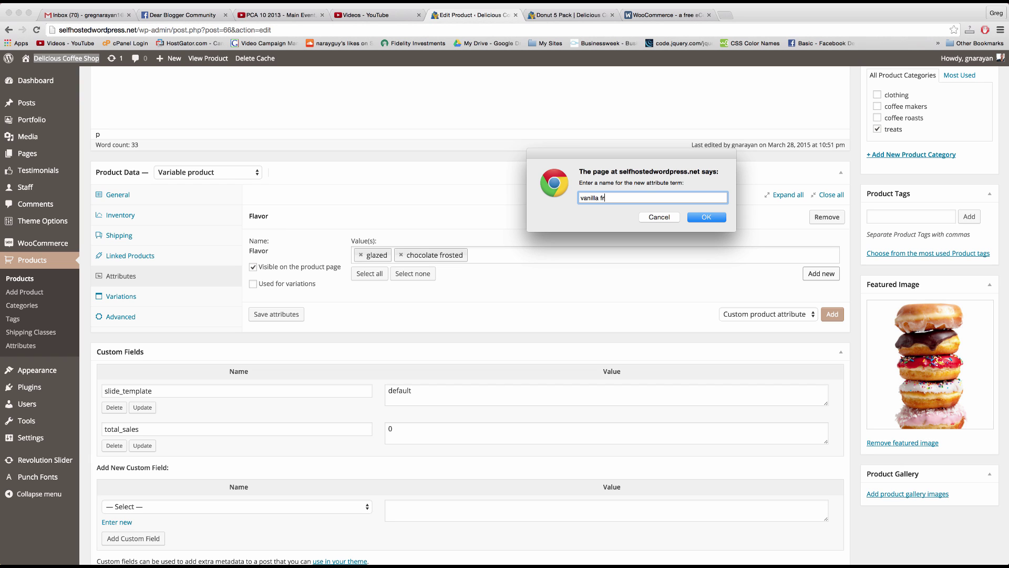
text(vanilla frosted)
key(Return)
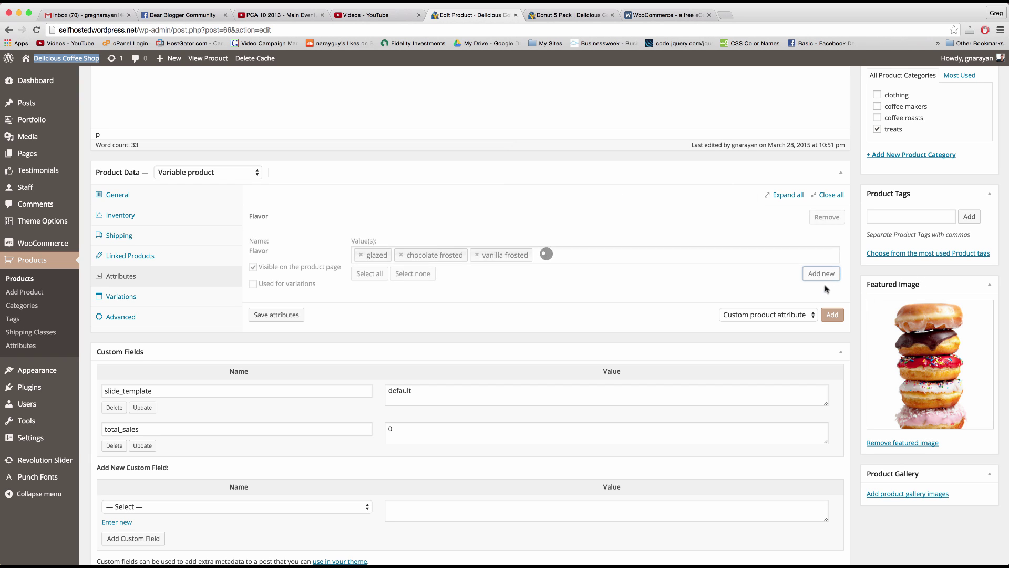
Step: Add strawberry coconut and red as Flavor attribute terms
click(813, 276)
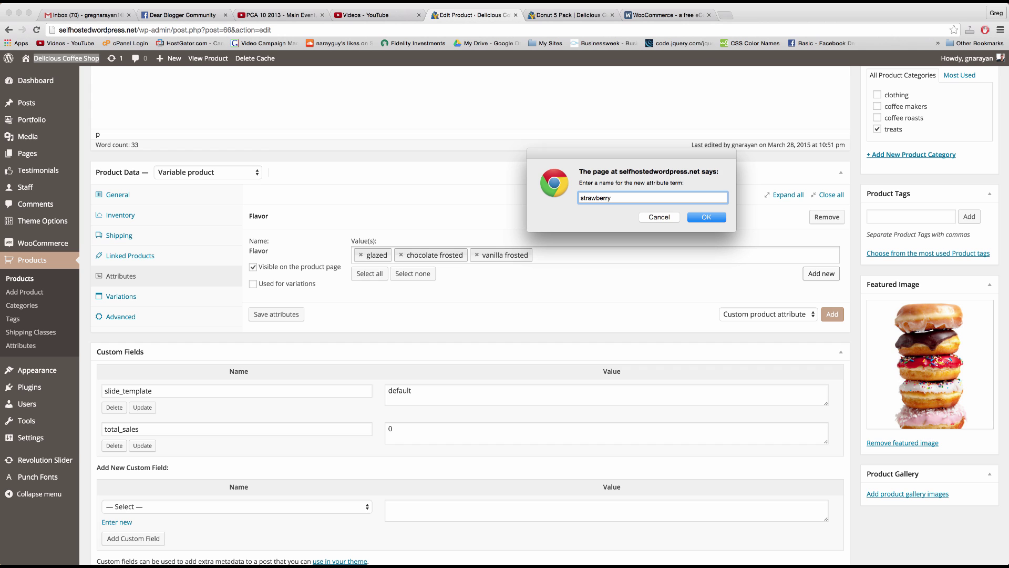
text(strawberry coconut)
key(Return)
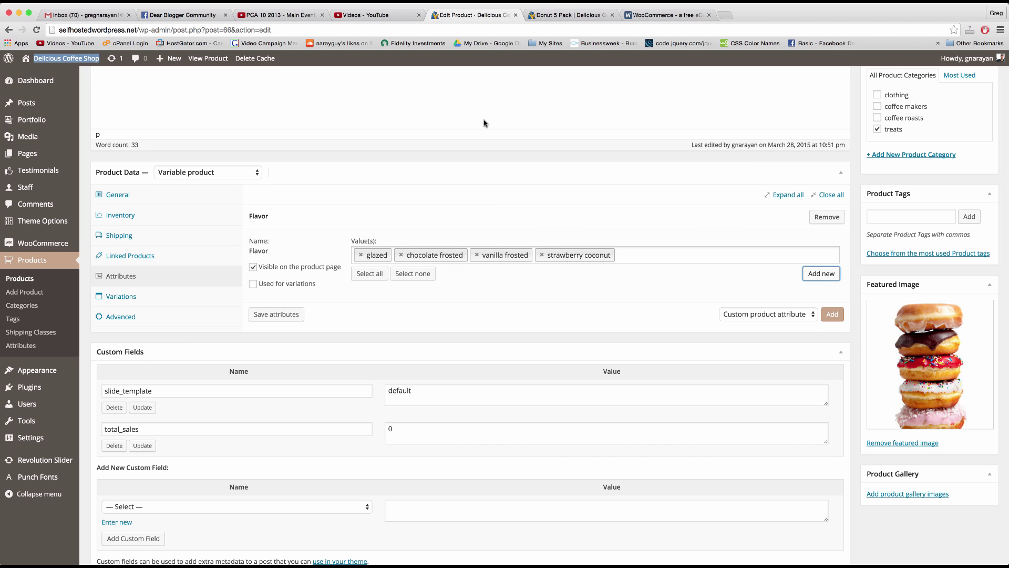
click(589, 14)
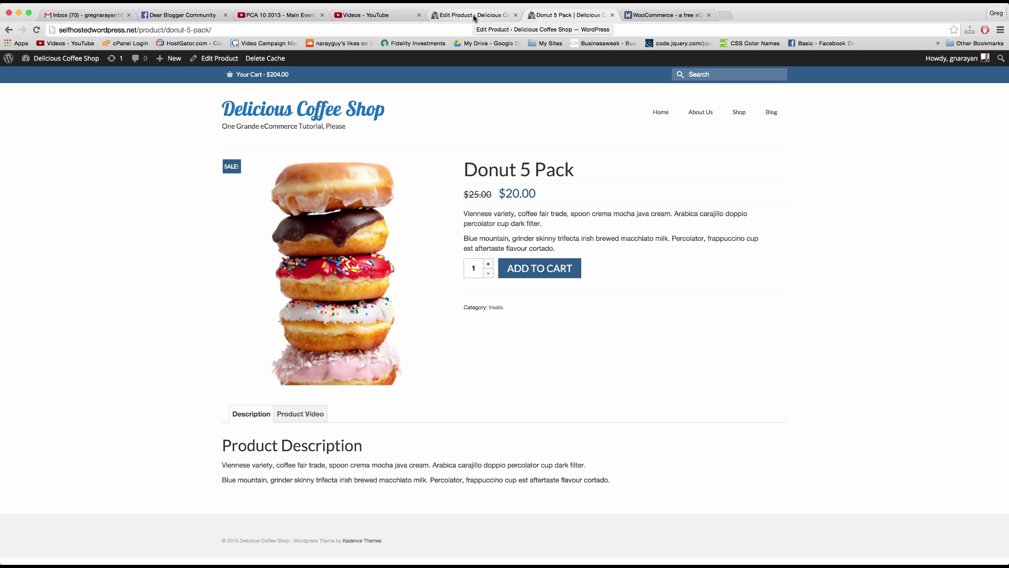
click(474, 16)
click(828, 273)
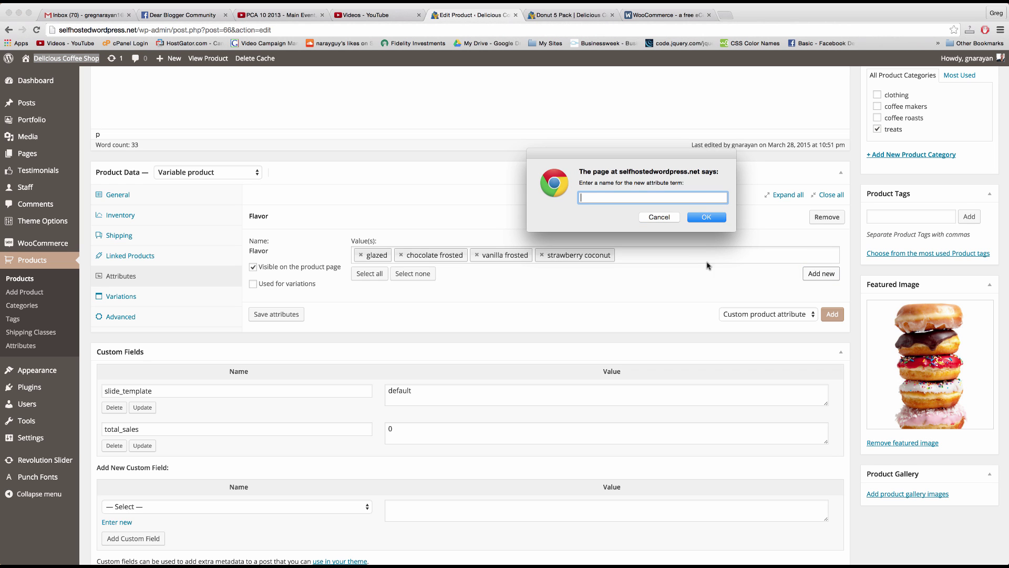
text(red)
key(Return)
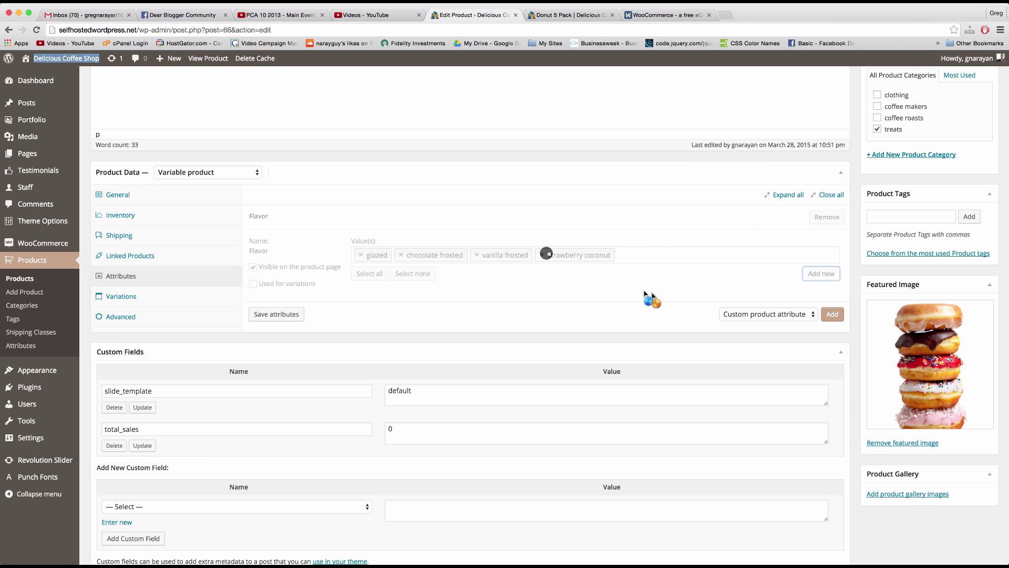
scroll(661, 276, down, 1)
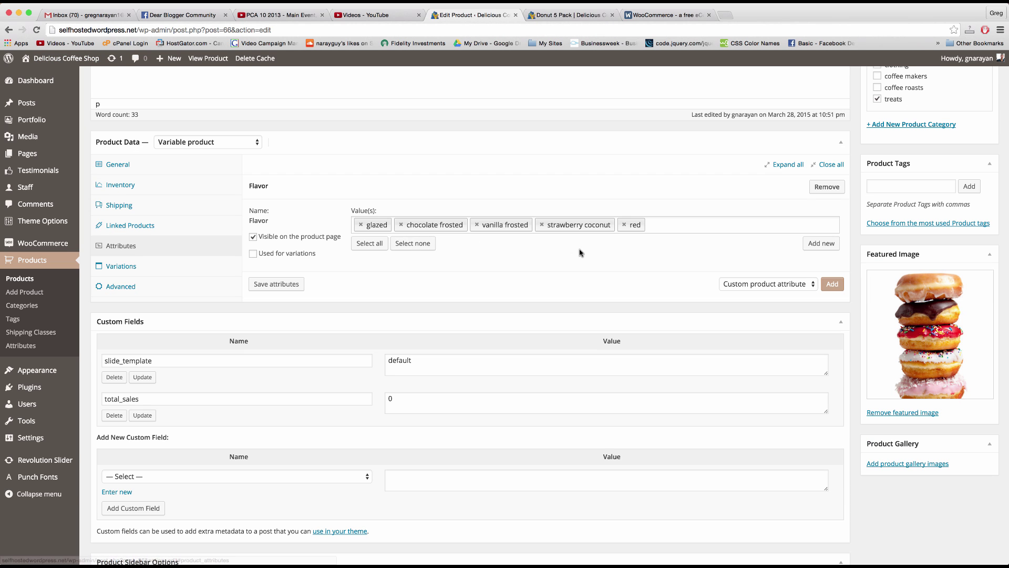
Step: Mark Flavor as used for variations, save the attributes, and show the Variations section
click(261, 254)
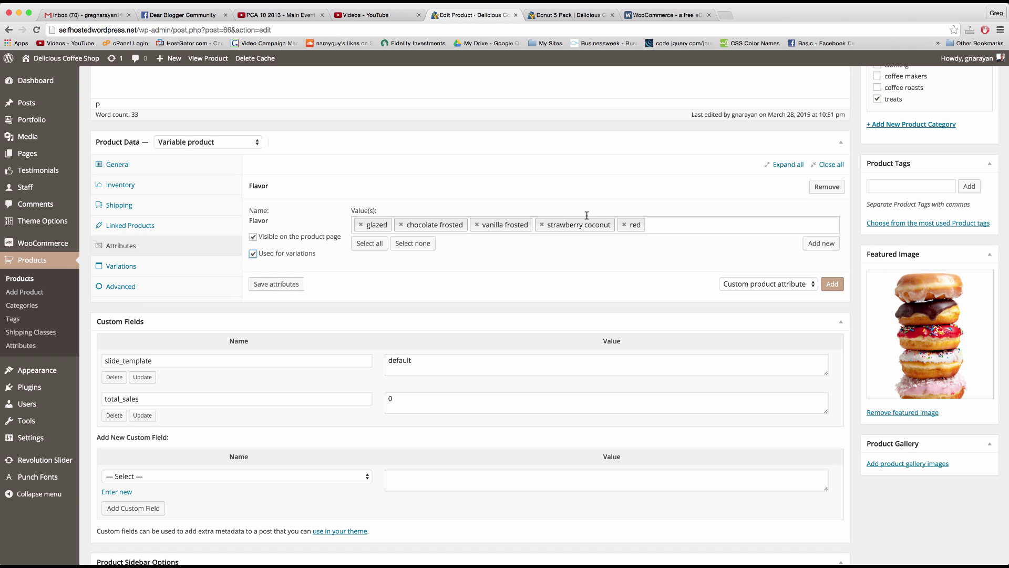
click(283, 284)
click(121, 271)
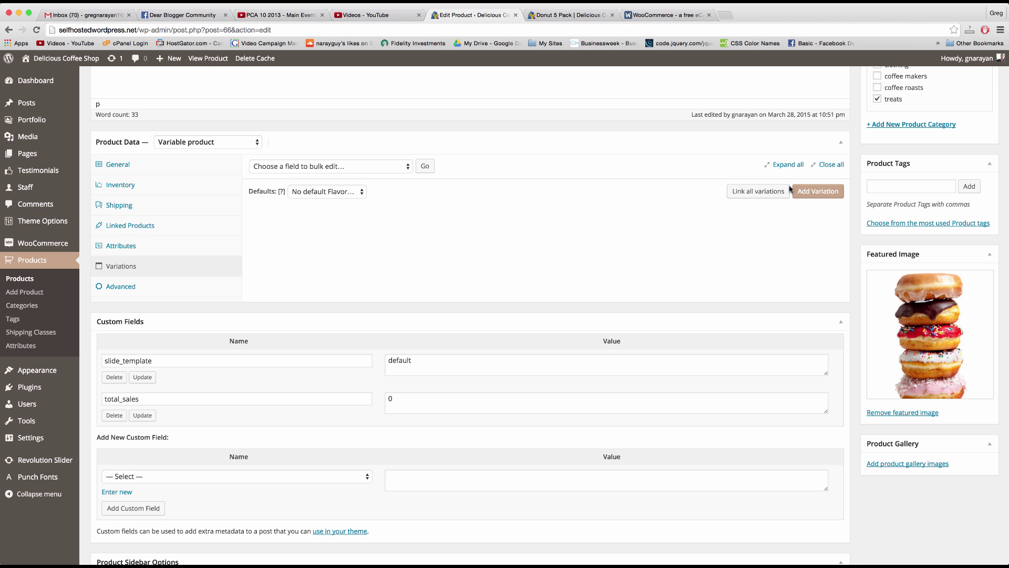
Step: Add a chocolate frosted variation with a regular price of 4.00
scroll(544, 234, up, 2)
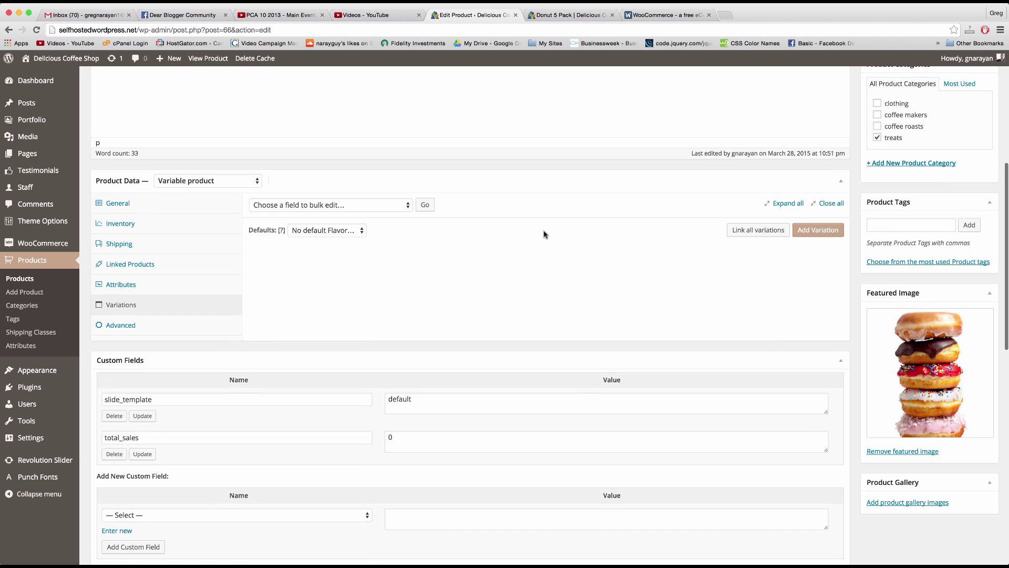
scroll(545, 234, down, 1)
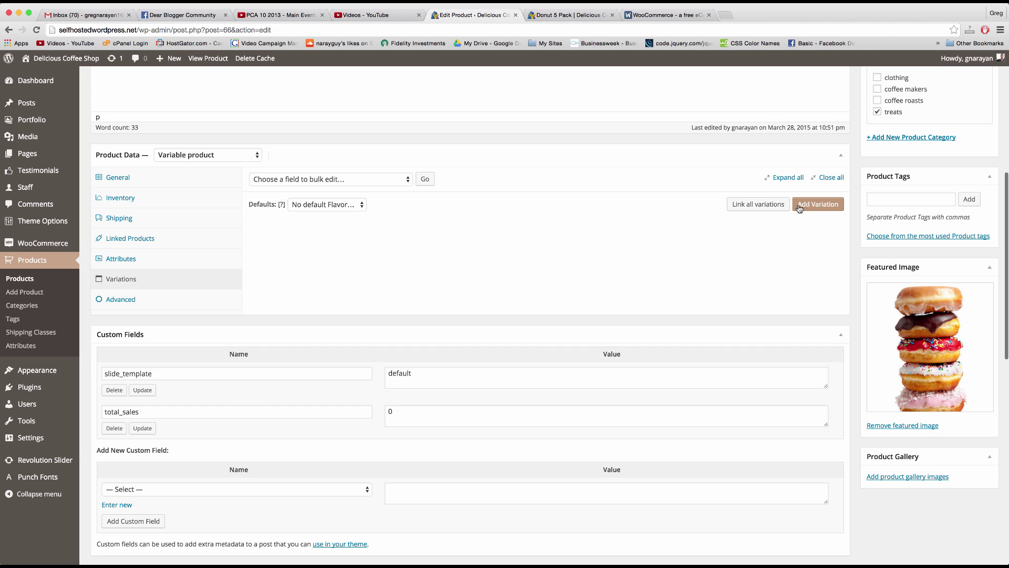
click(824, 206)
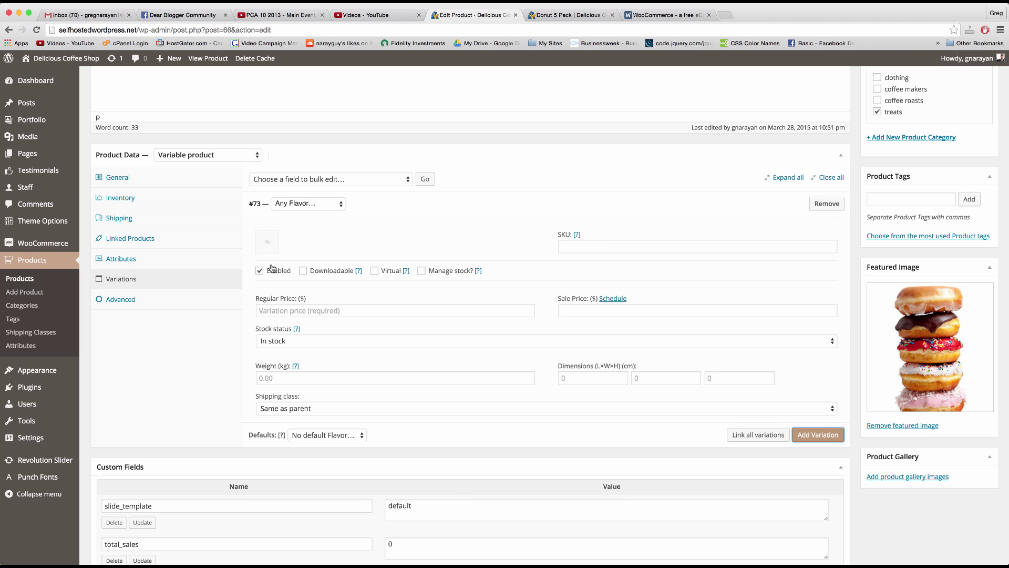
click(332, 205)
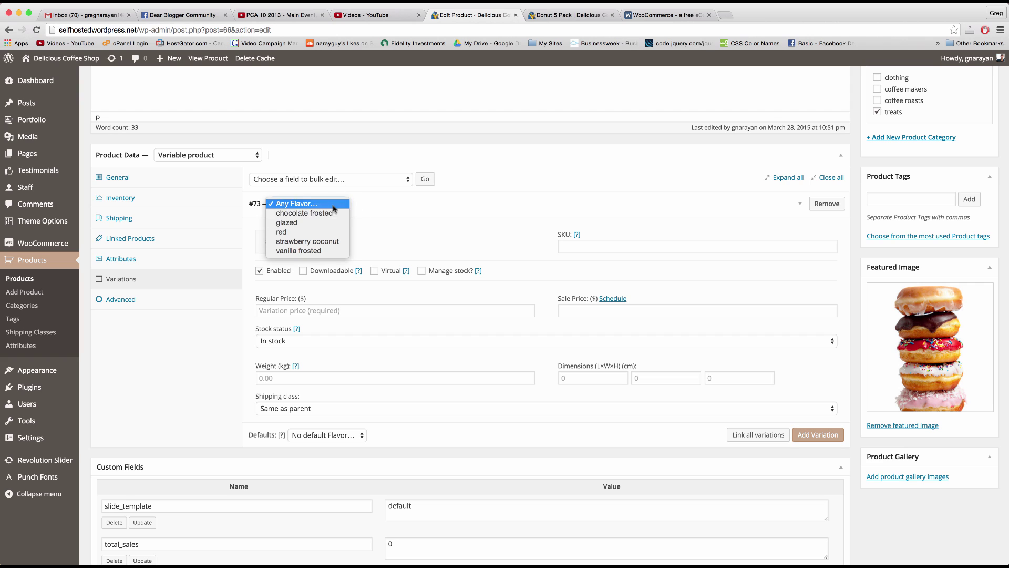
click(312, 214)
click(275, 313)
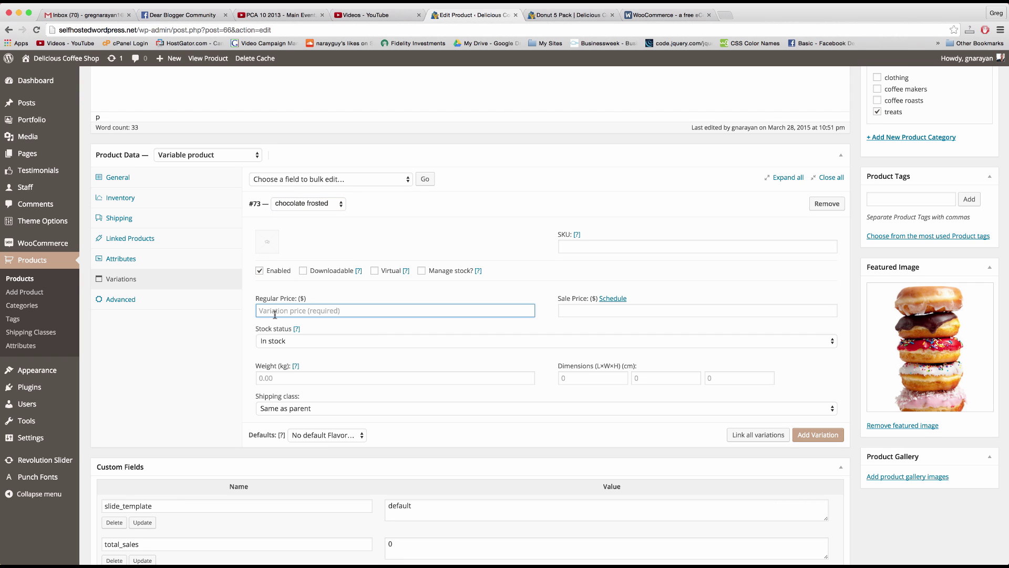
text(4)
Step: Add a second, still blank variation to the product
click(571, 14)
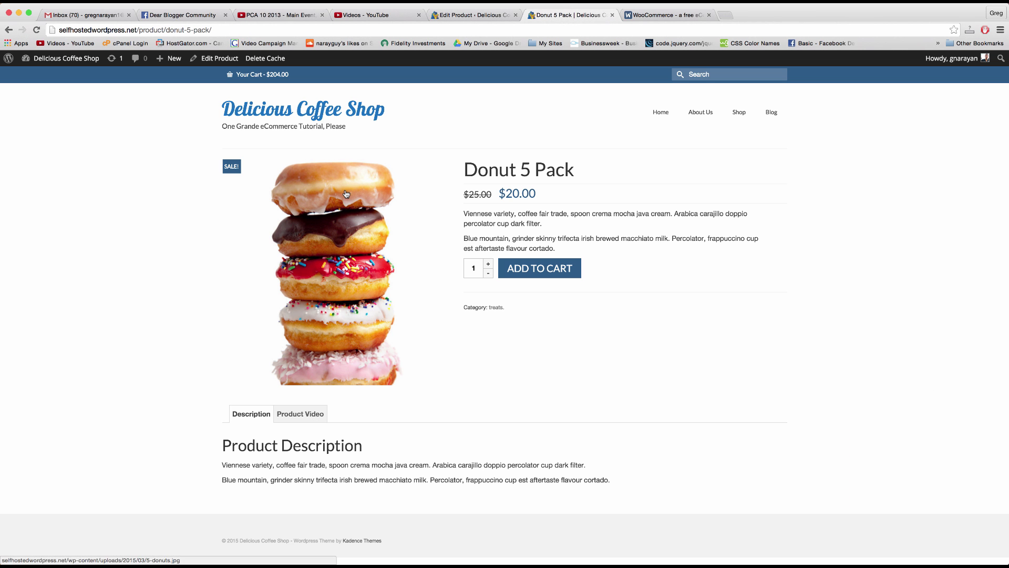
click(473, 15)
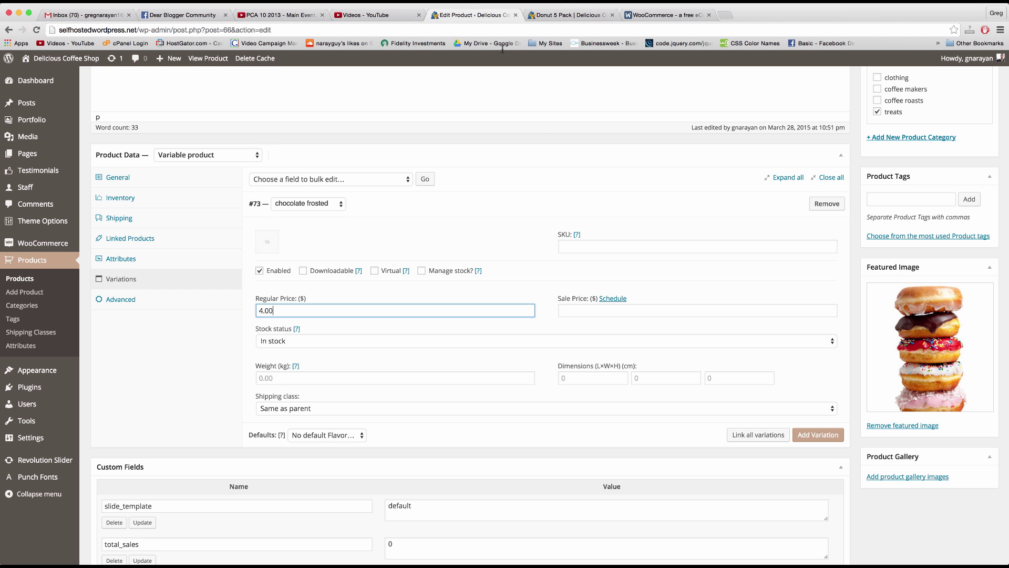
click(804, 437)
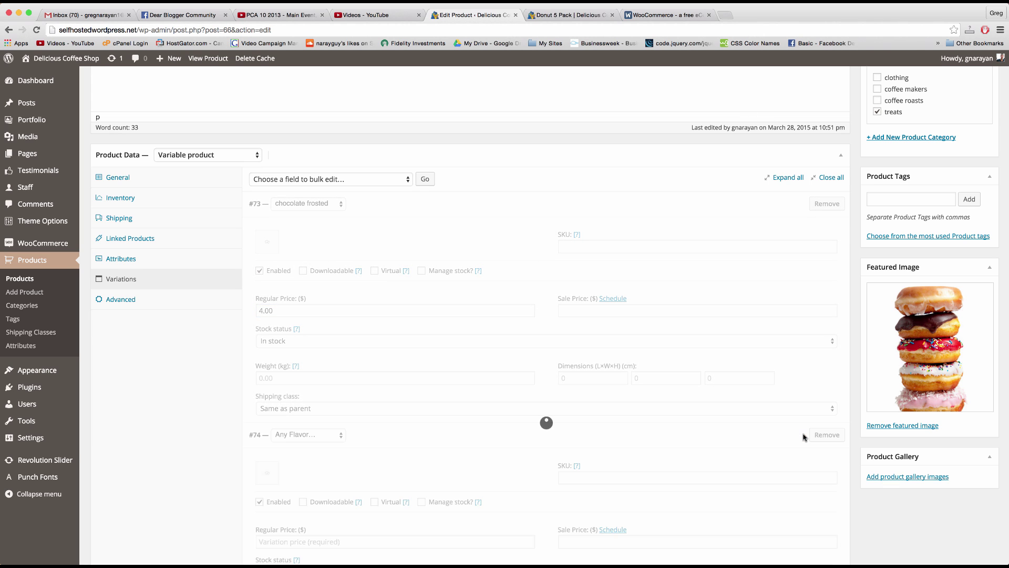
Step: Set variation #74 to glazed with a regular price of 3.00
click(330, 205)
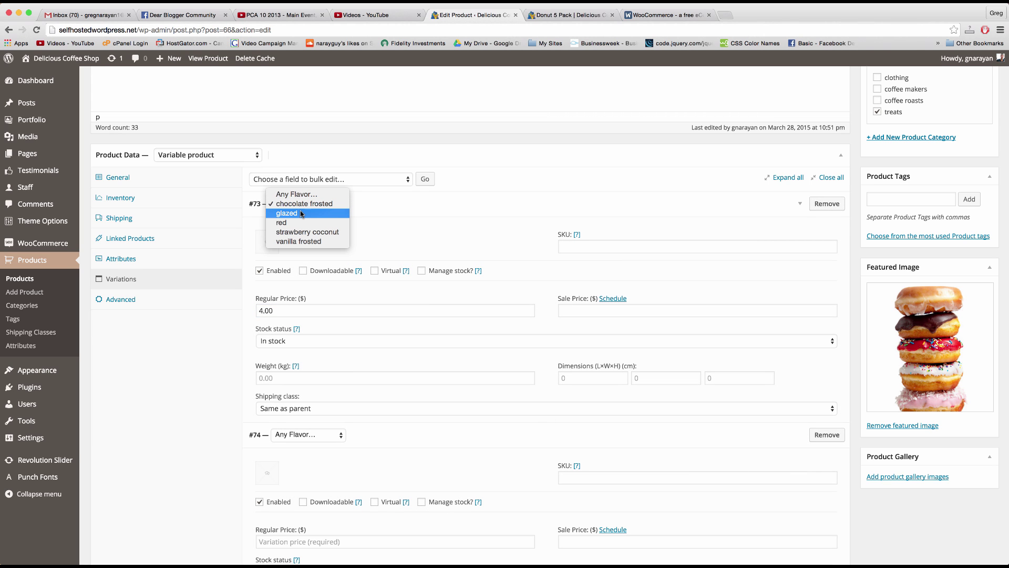
click(446, 198)
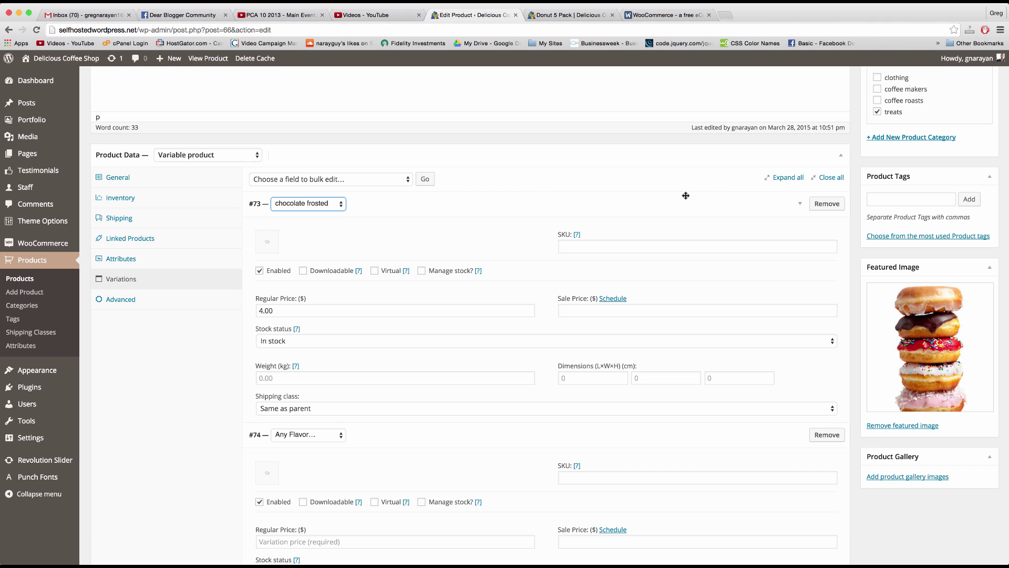
click(801, 206)
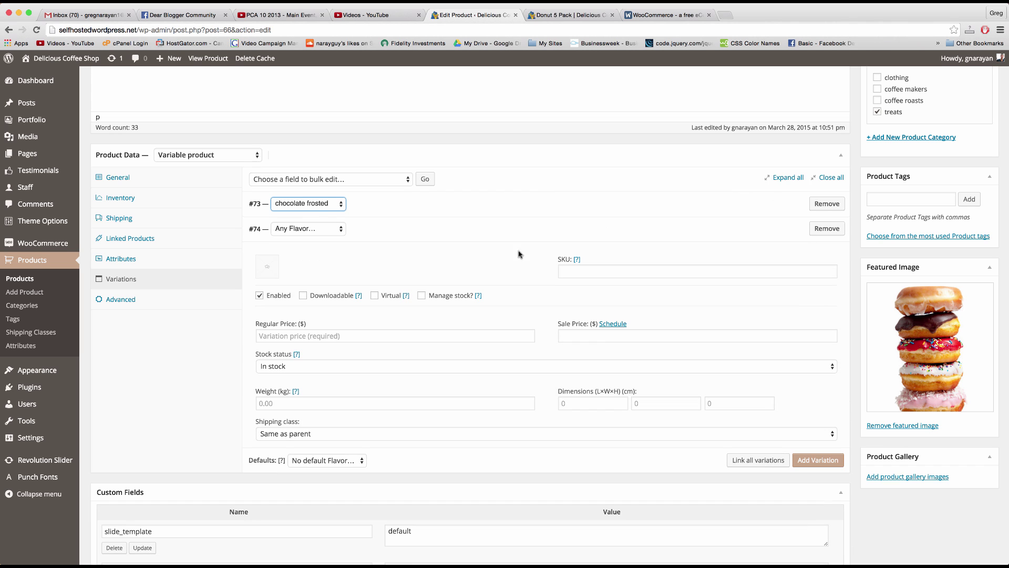
click(339, 235)
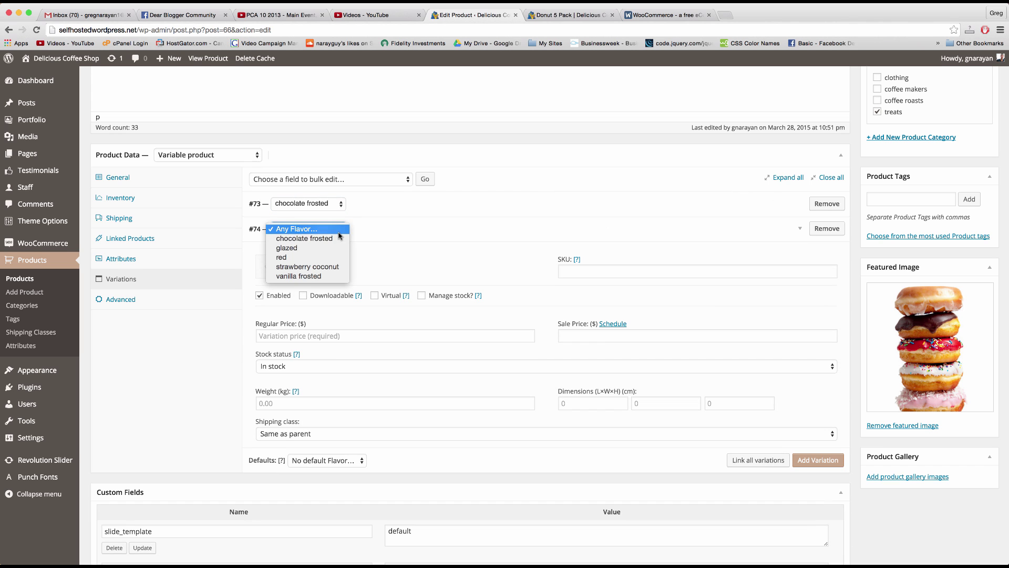
click(316, 248)
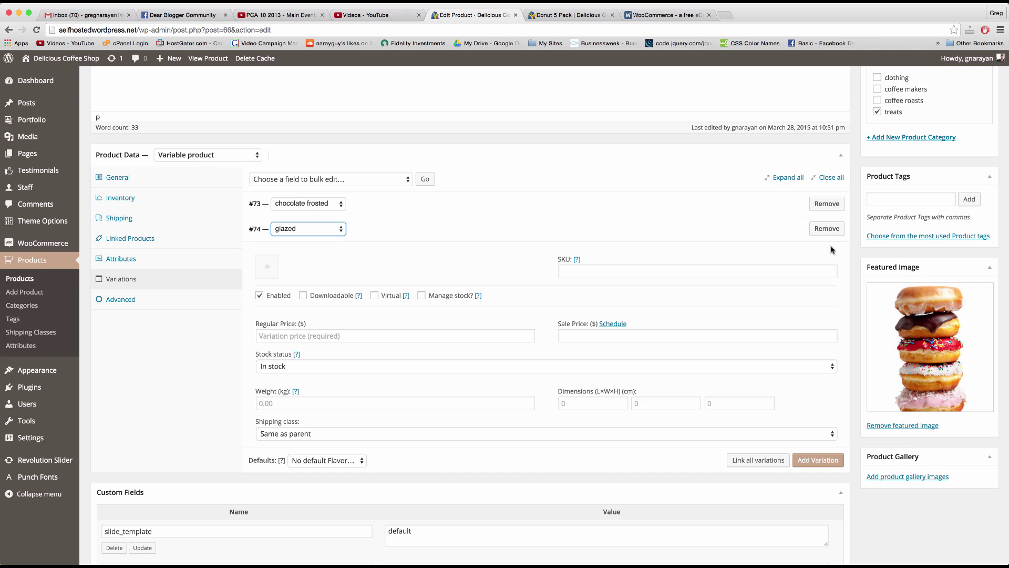
click(285, 338)
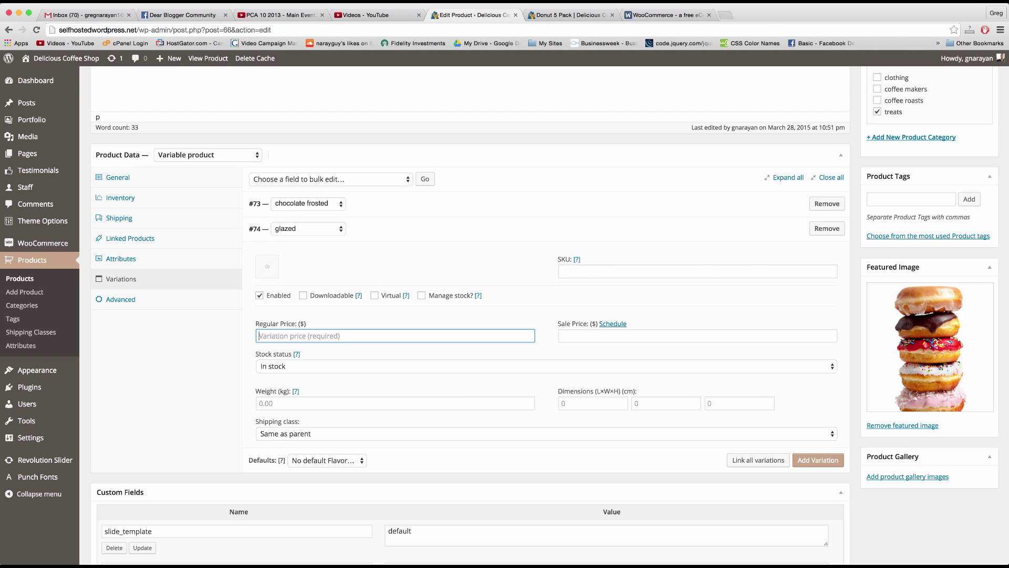
text(3)
Step: Add a third variation, then remove the blank variation #75
click(818, 460)
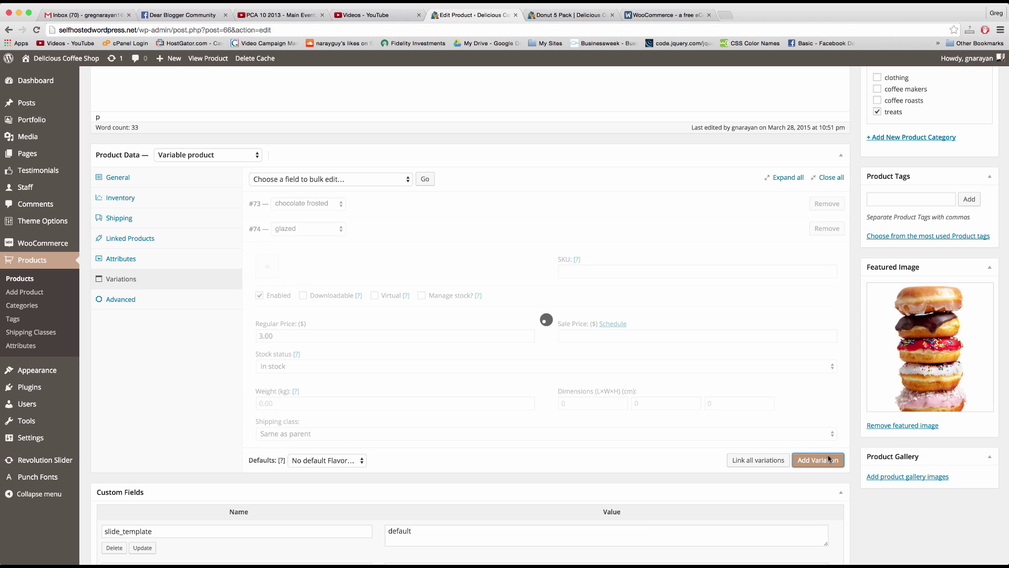
scroll(689, 279, down, 2)
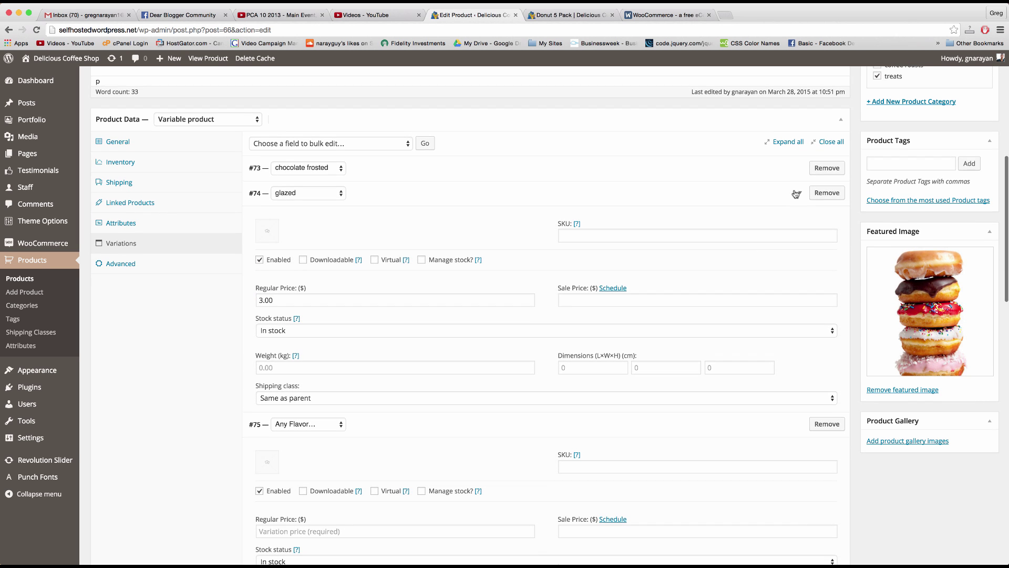
click(796, 193)
click(796, 193)
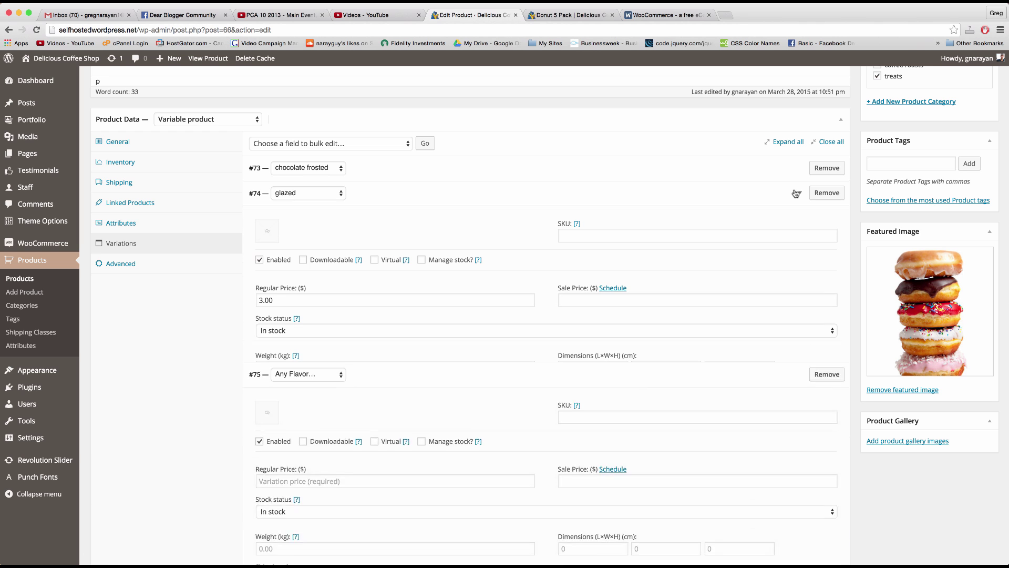
scroll(797, 495, down, 5)
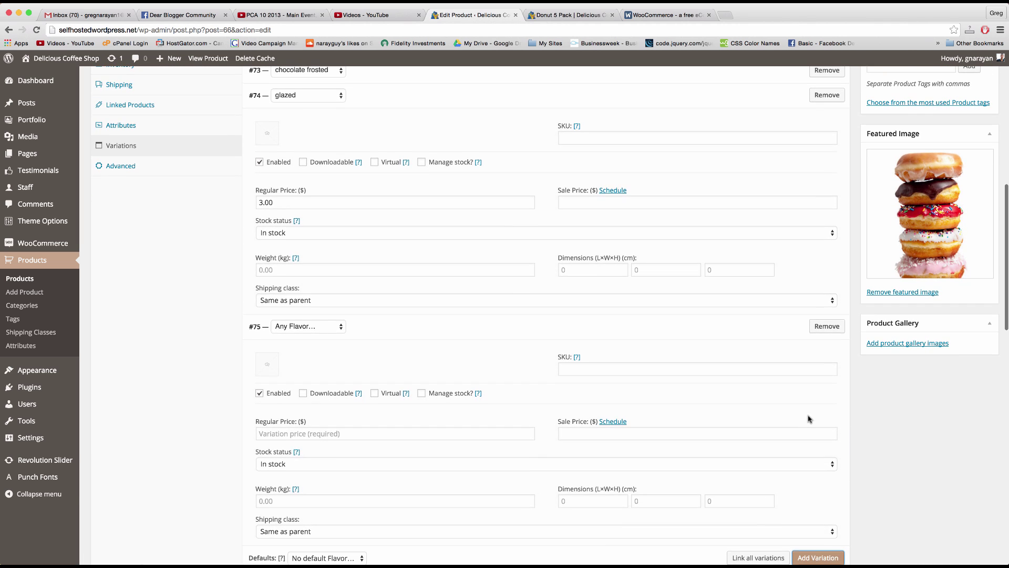
scroll(808, 417, up, 2)
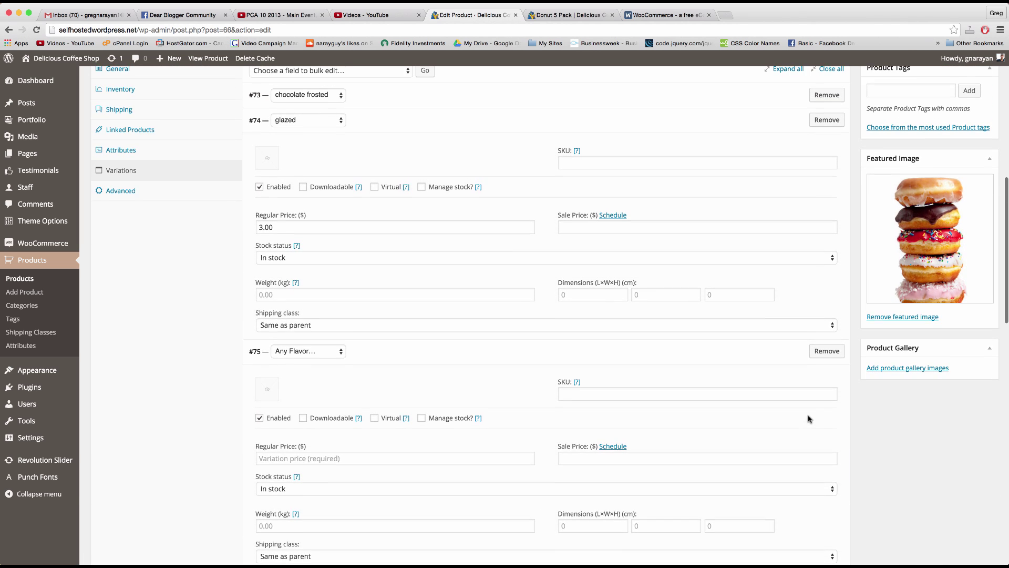
click(827, 353)
click(713, 213)
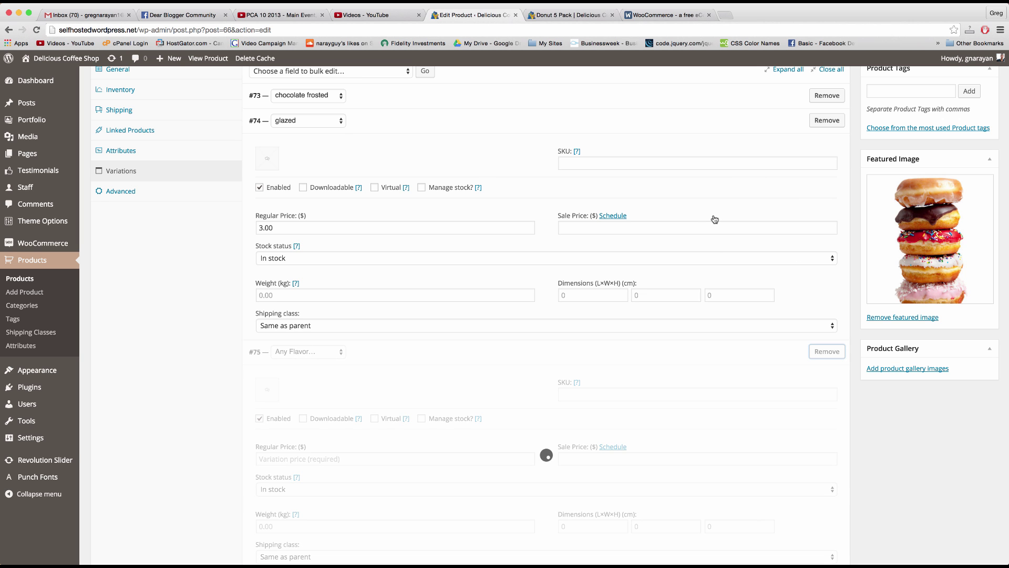
Step: Expand and collapse the chocolate frosted and glazed variations to review their prices
scroll(804, 97, up, 2)
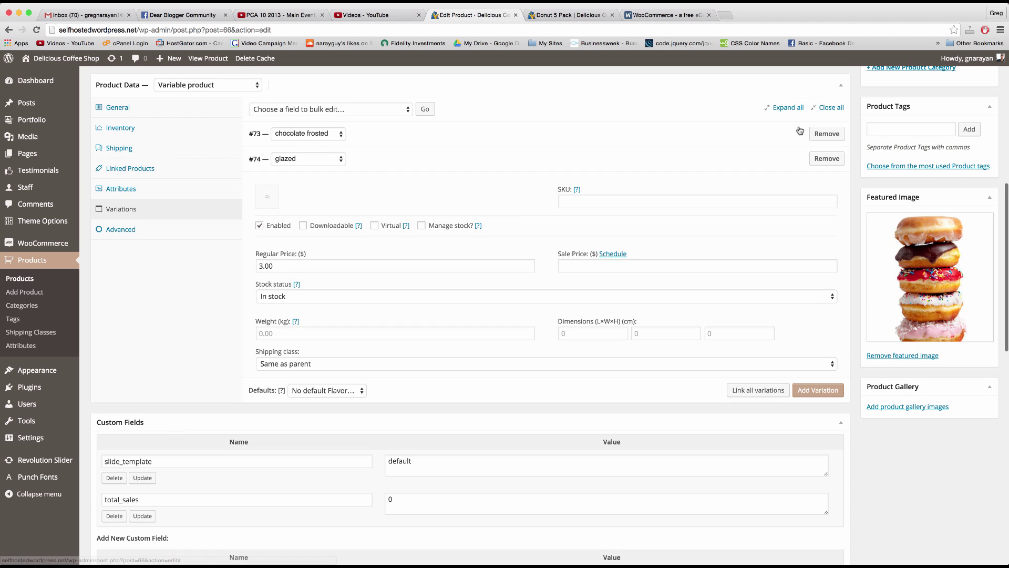
click(799, 138)
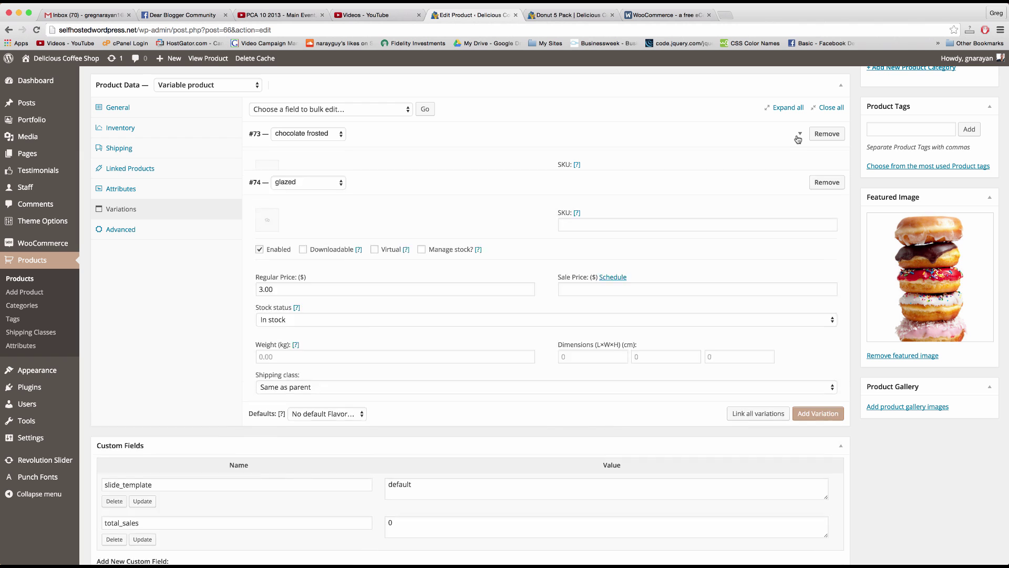
click(798, 138)
click(795, 160)
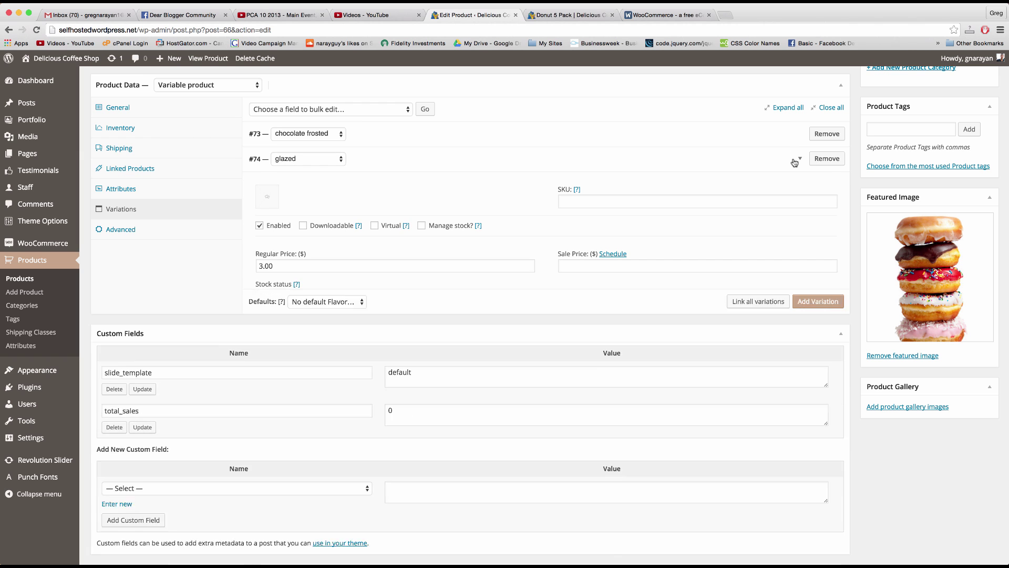
click(794, 161)
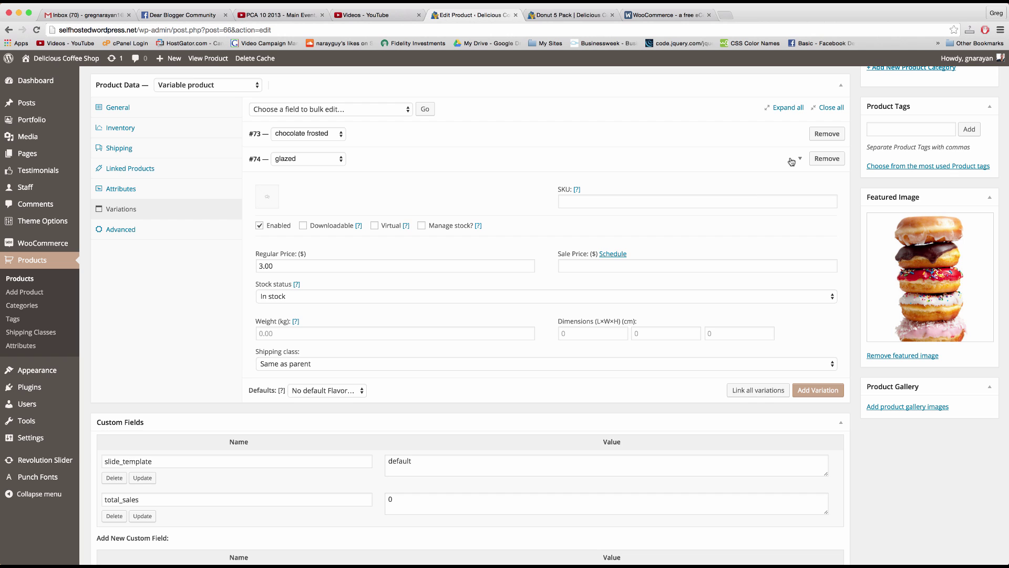
Step: Add a strawberry coconut variation with regular price 8.00 and sale price 5.00
click(793, 163)
click(818, 186)
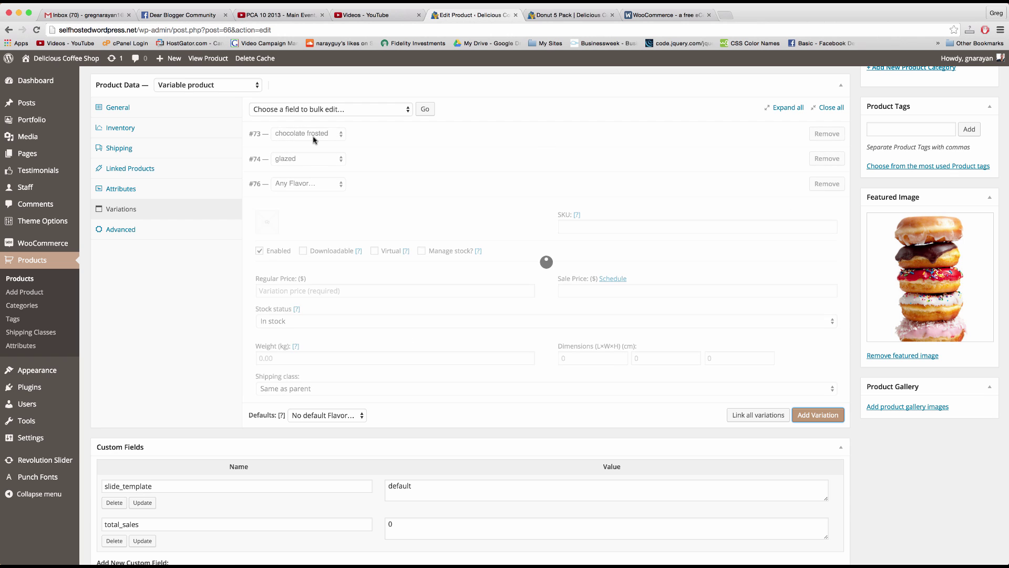
click(311, 183)
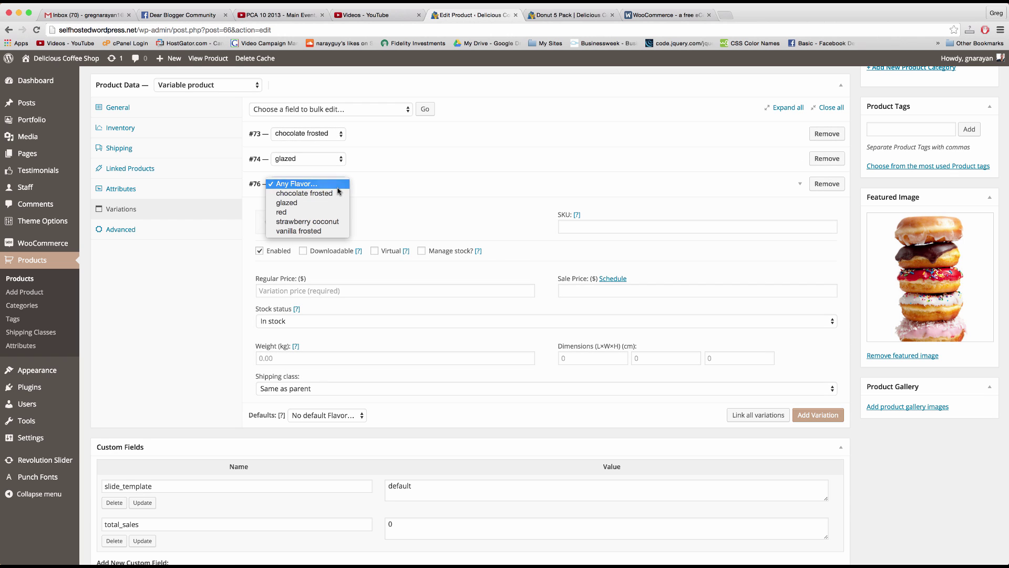
click(318, 223)
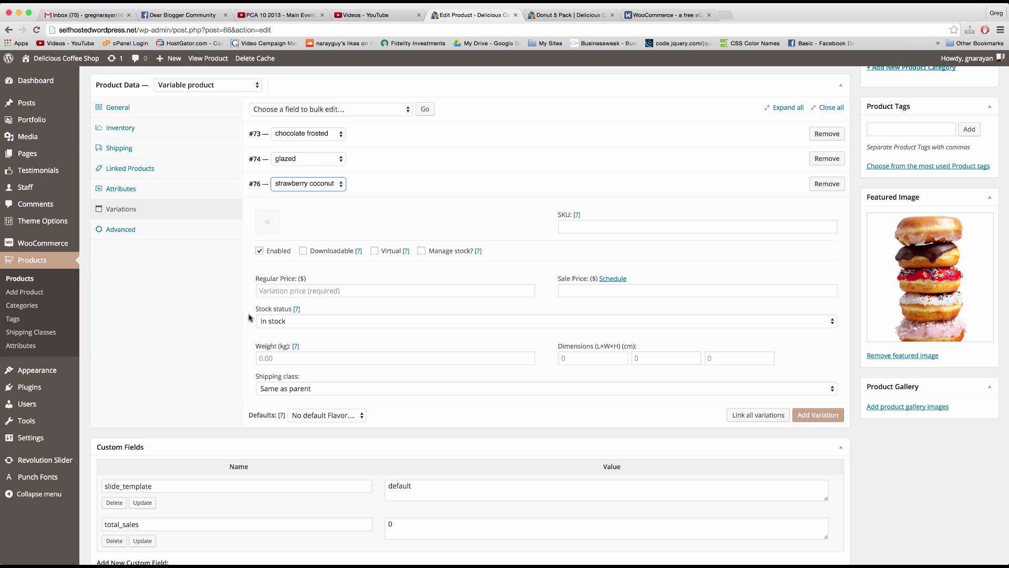
click(282, 290)
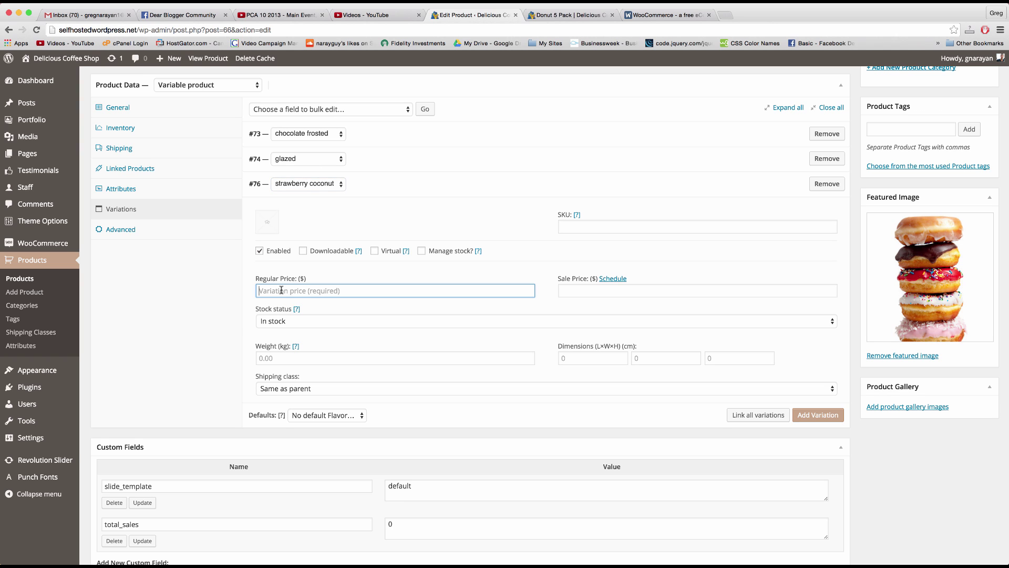
text(8.)
click(581, 287)
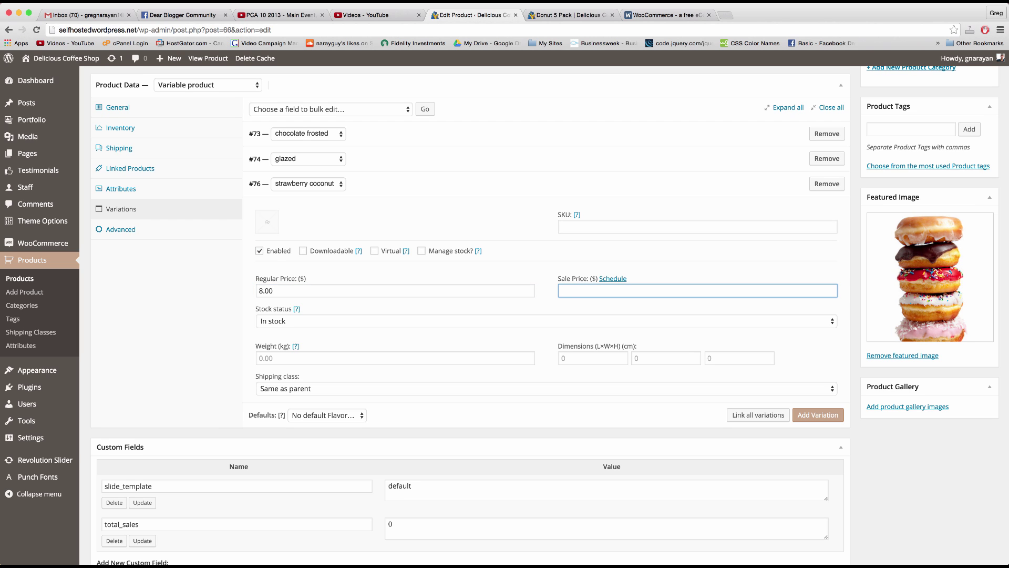
Step: Collapse the strawberry coconut variation and update the product
click(797, 191)
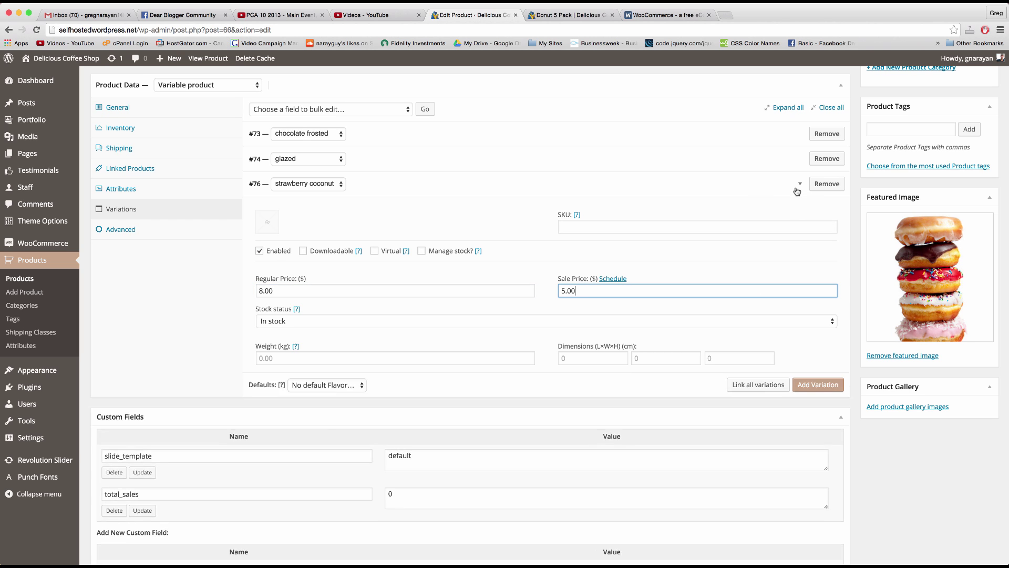
scroll(797, 191, up, 10)
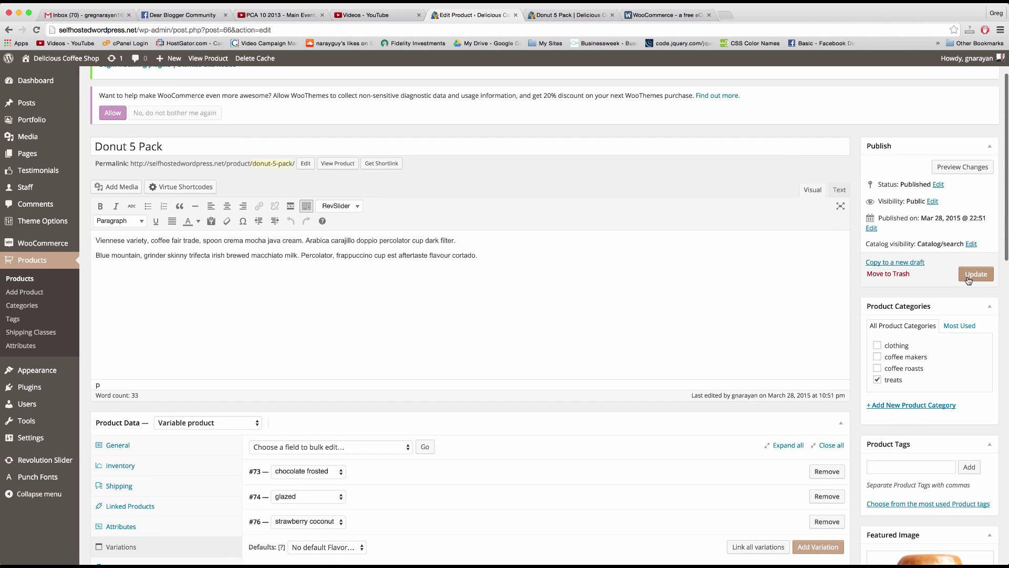
click(975, 274)
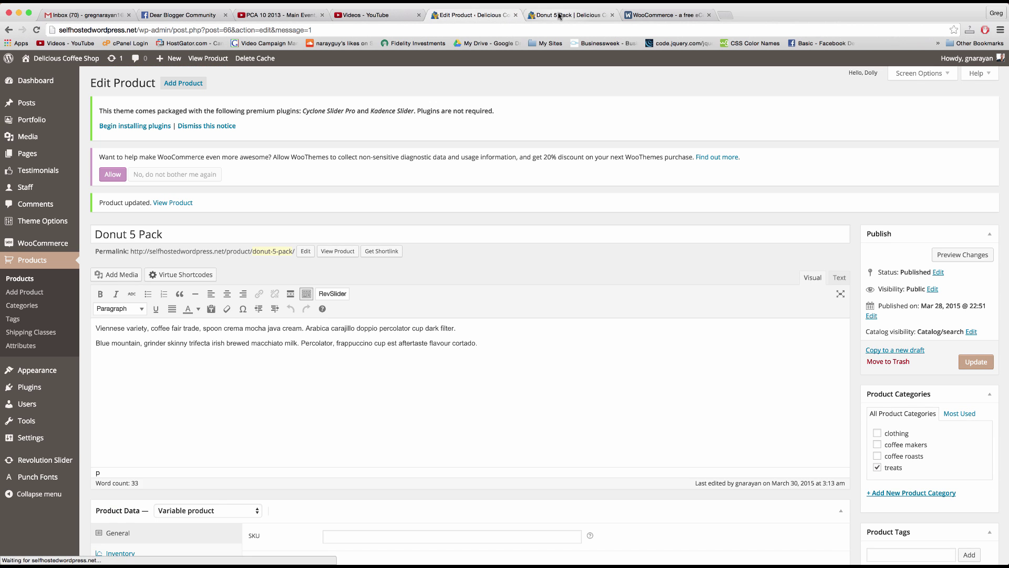
Step: Reload the Donut 5 Pack storefront page and highlight its $3.00–$5.00 sale price range
click(560, 16)
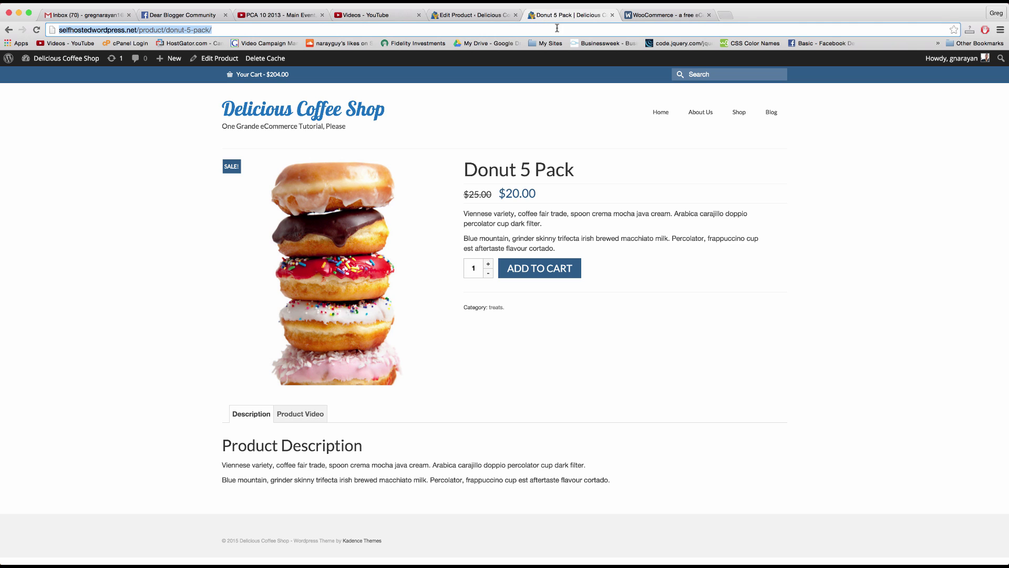
key(Return)
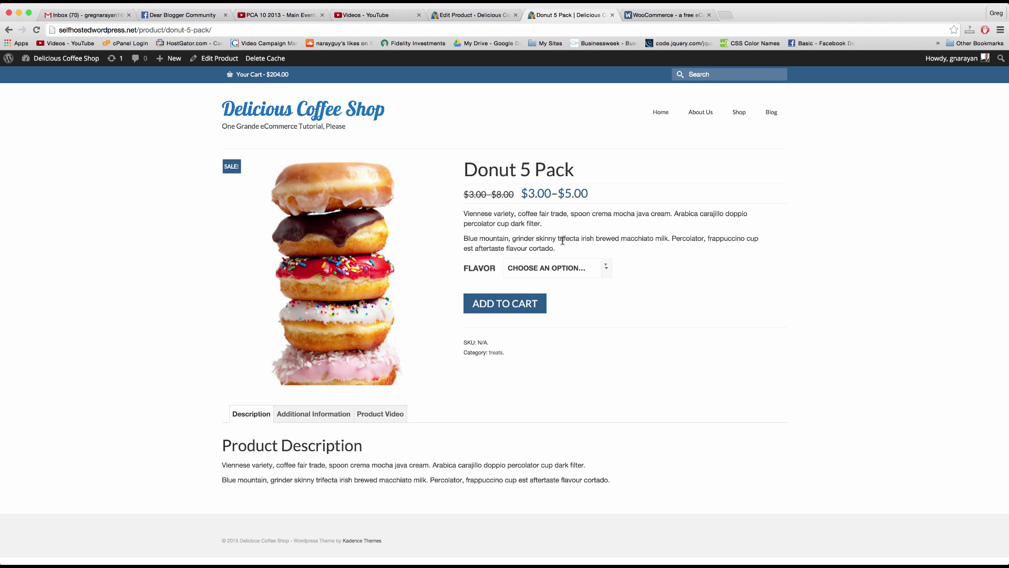
double_click(498, 197)
click(507, 193)
mouse_move(589, 195)
mouse_down()
mouse_move(520, 194)
mouse_move(597, 191)
mouse_up()
Step: Rename the product to 'Donuts' by deleting '5 Pack' from the title, and update it
click(473, 16)
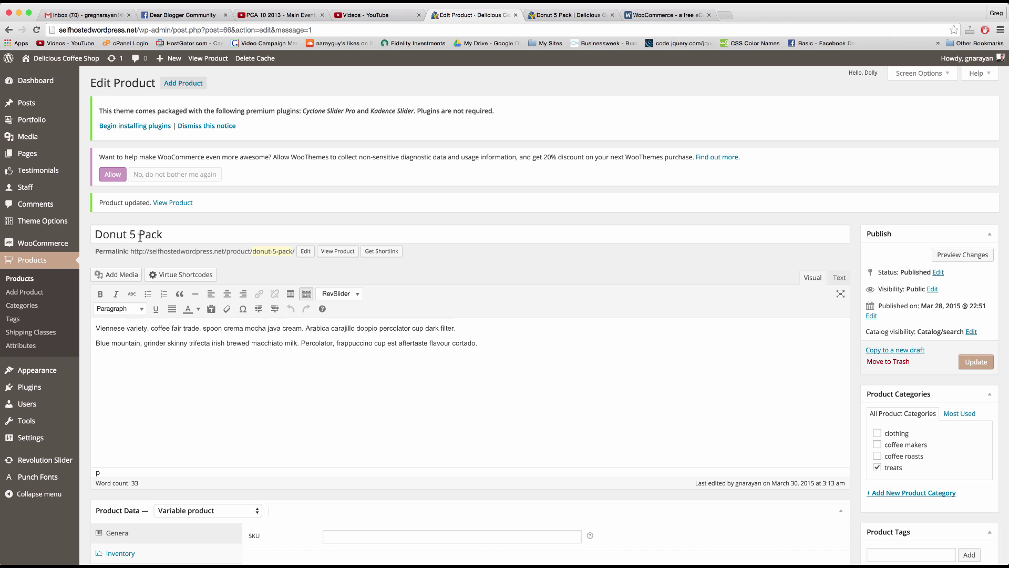
drag(162, 235, 130, 235)
key(BackSpace)
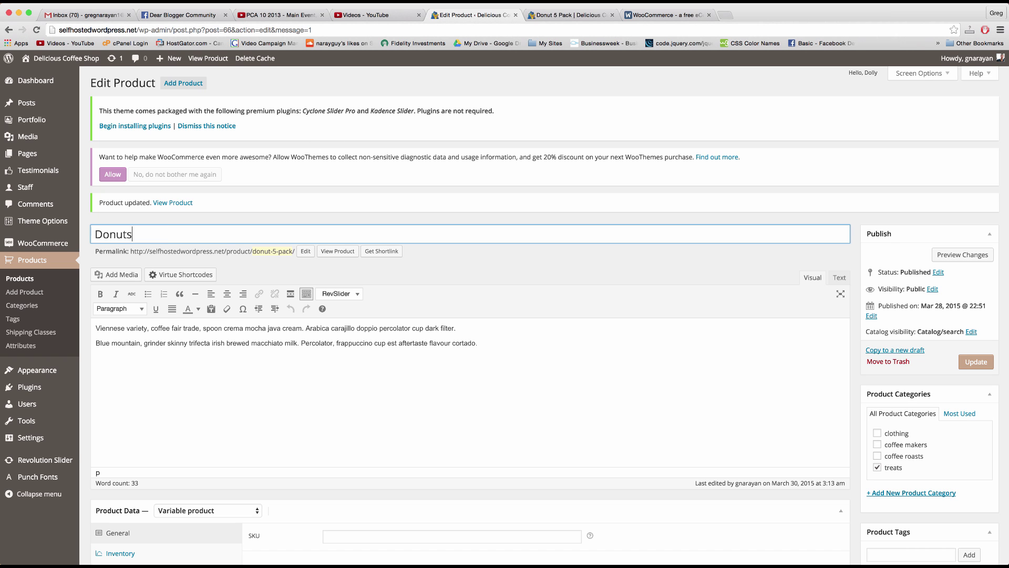
click(977, 362)
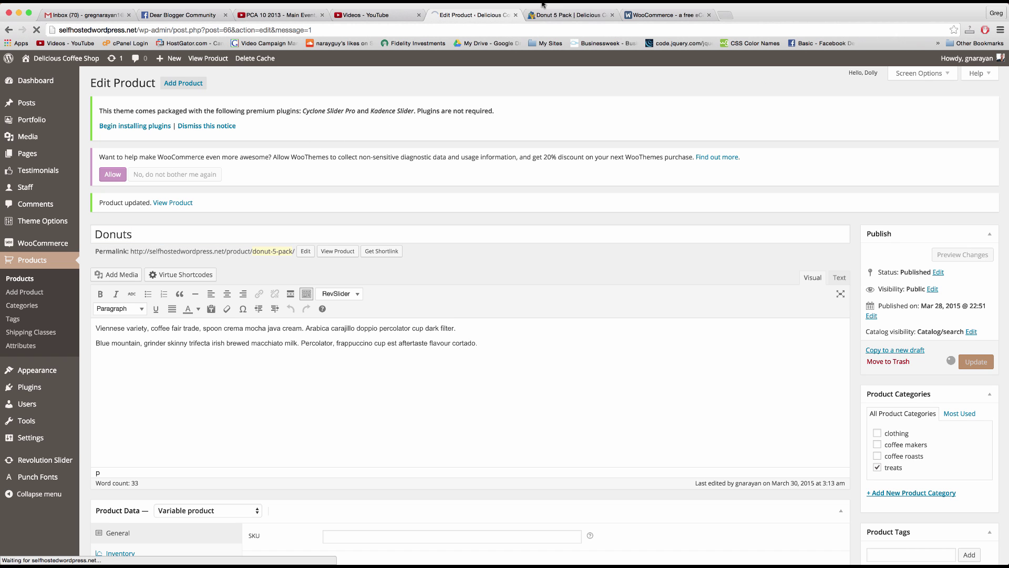
Step: Reload the product's storefront page to show the changes
click(566, 16)
click(568, 30)
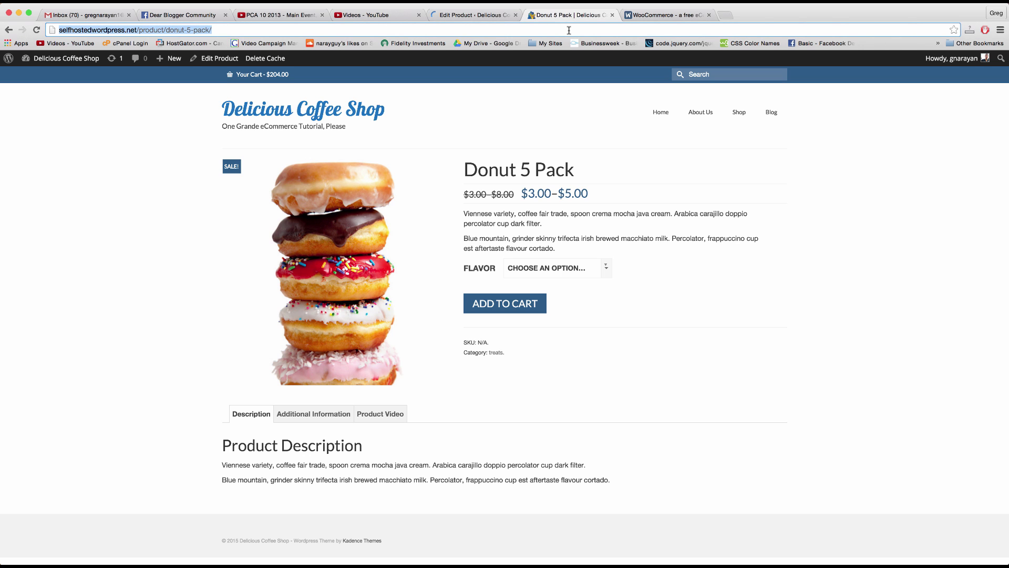
key(Return)
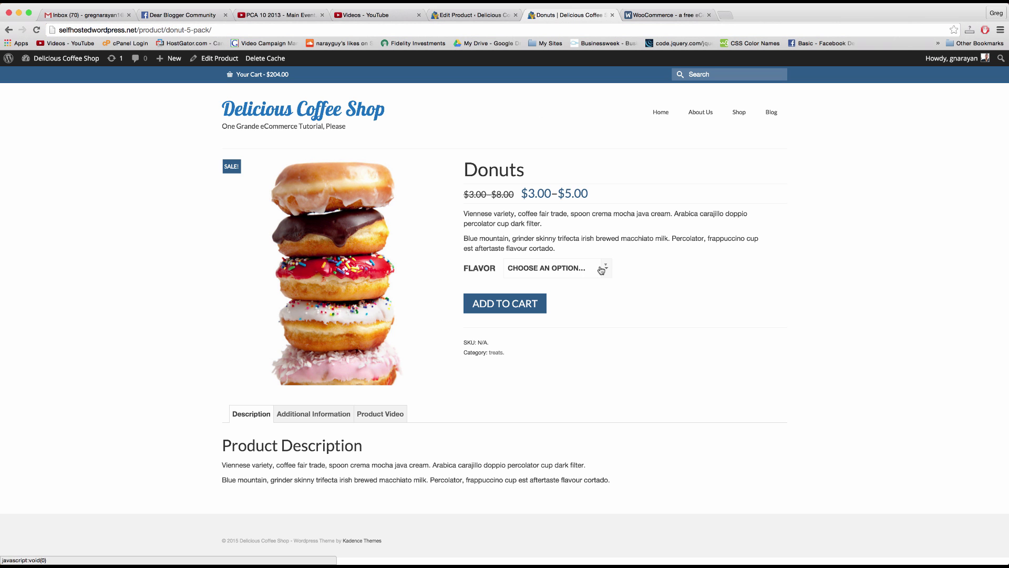
Step: Select chocolate frosted, glazed and strawberry coconut in the Flavor dropdown to check each price
click(607, 269)
click(552, 298)
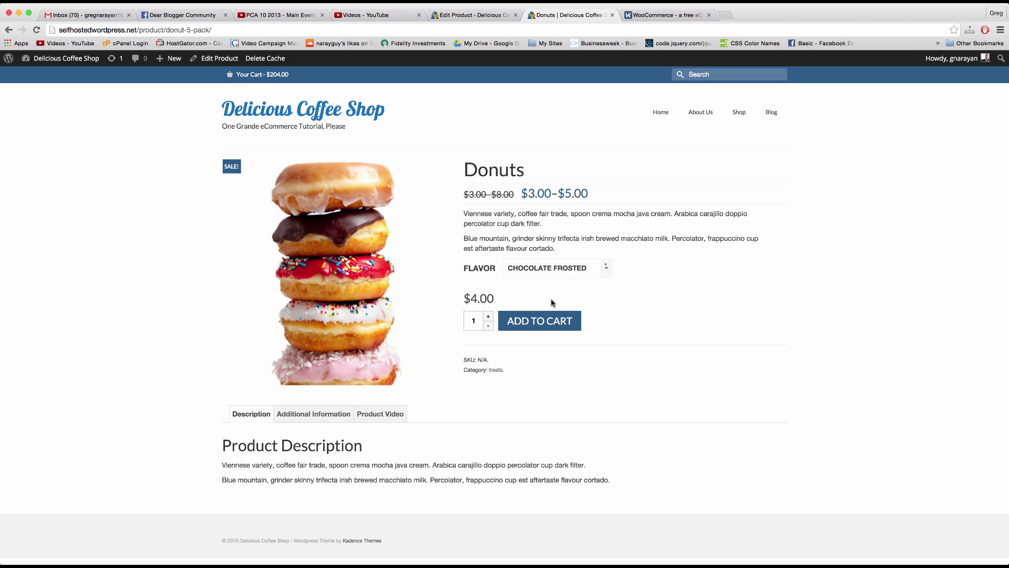
click(604, 268)
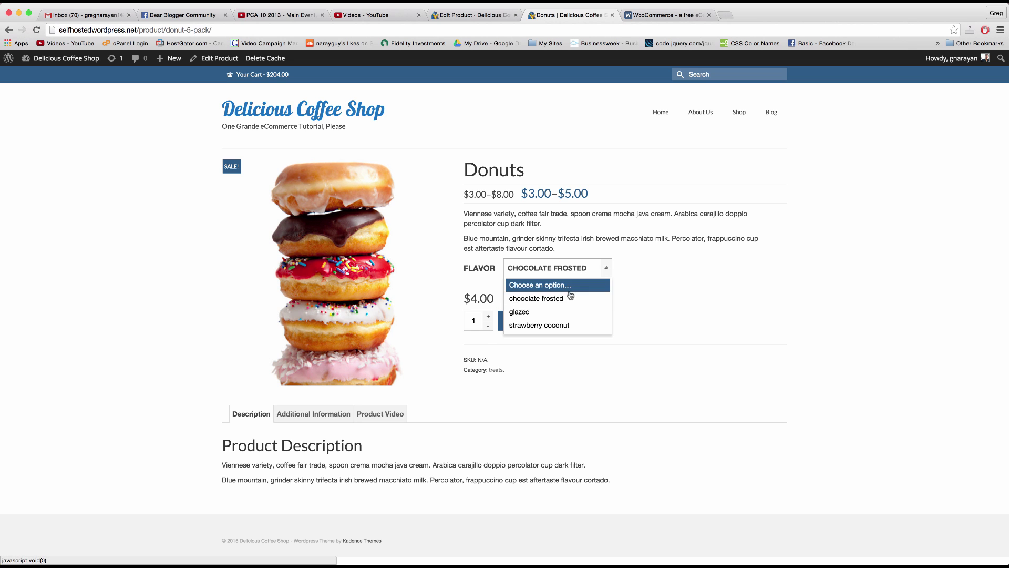
click(569, 310)
click(605, 271)
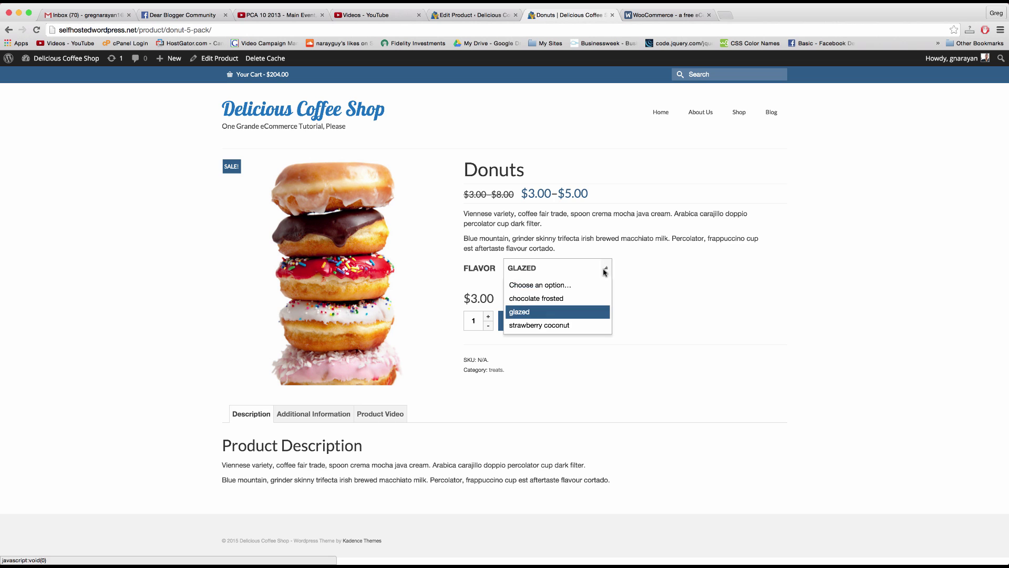
click(563, 325)
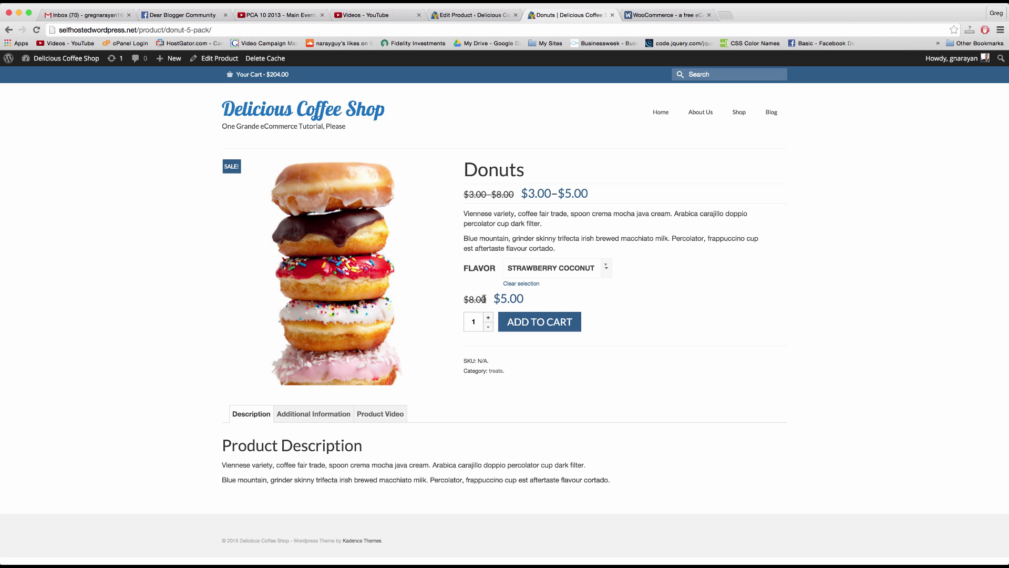
click(606, 268)
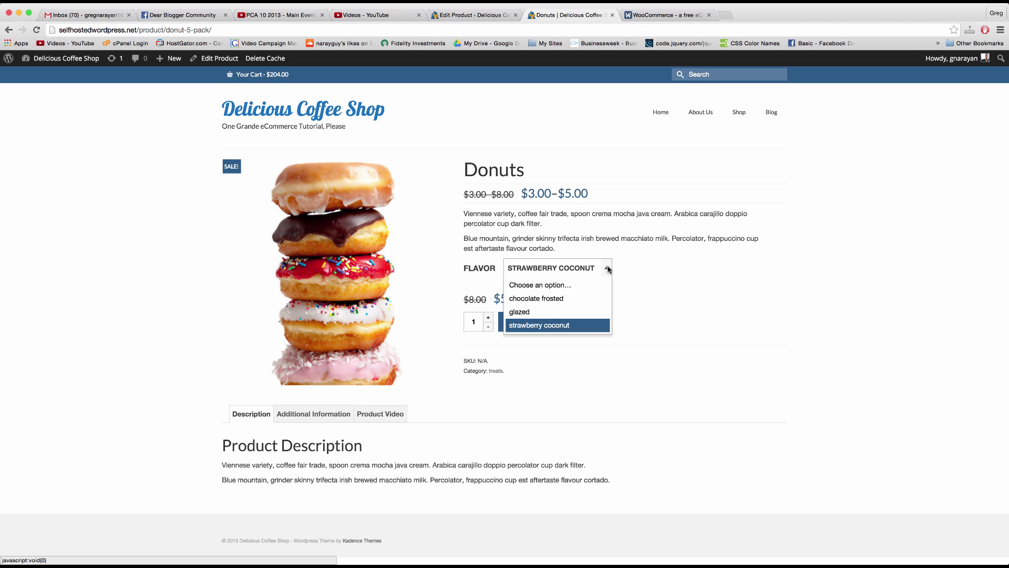
click(581, 272)
click(606, 270)
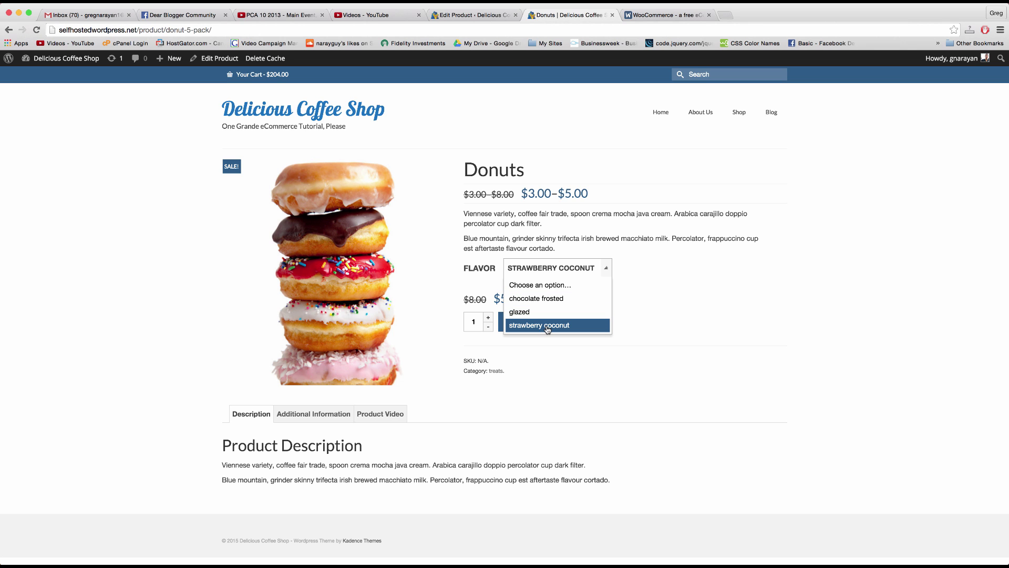
click(726, 357)
Step: Add a vanilla frosted variation with a regular price of 6.00
click(483, 15)
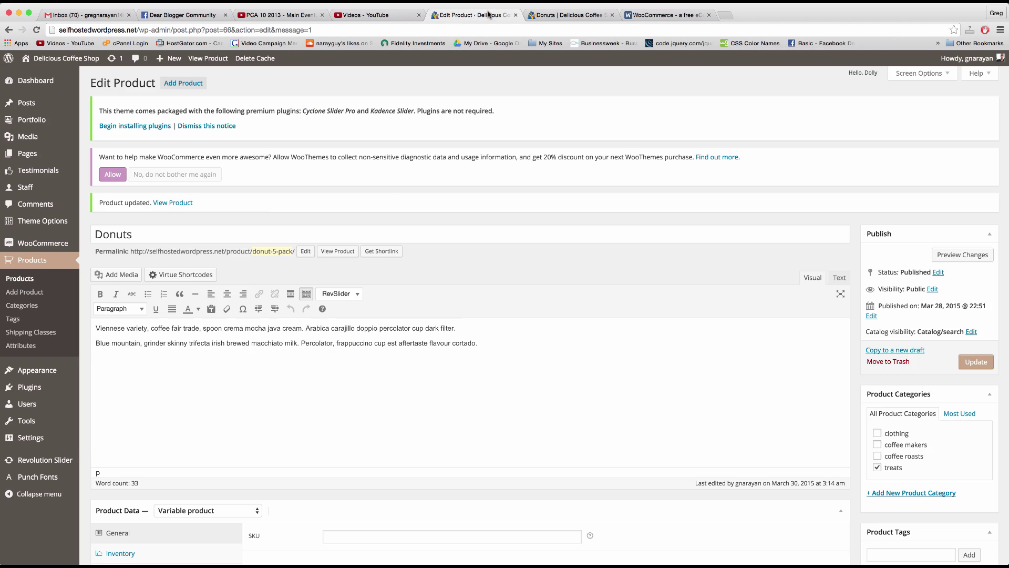
scroll(496, 338, down, 6)
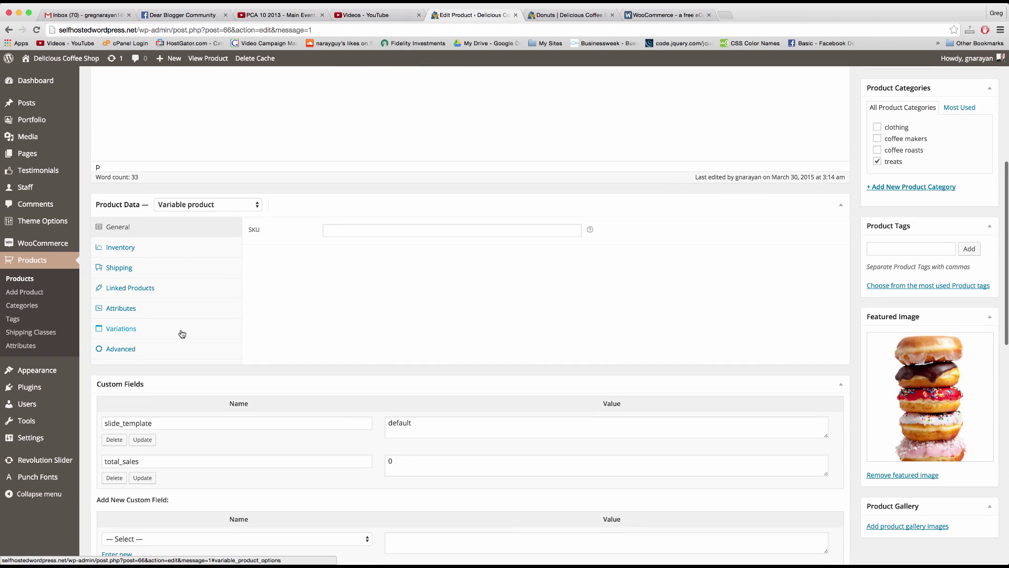
click(180, 333)
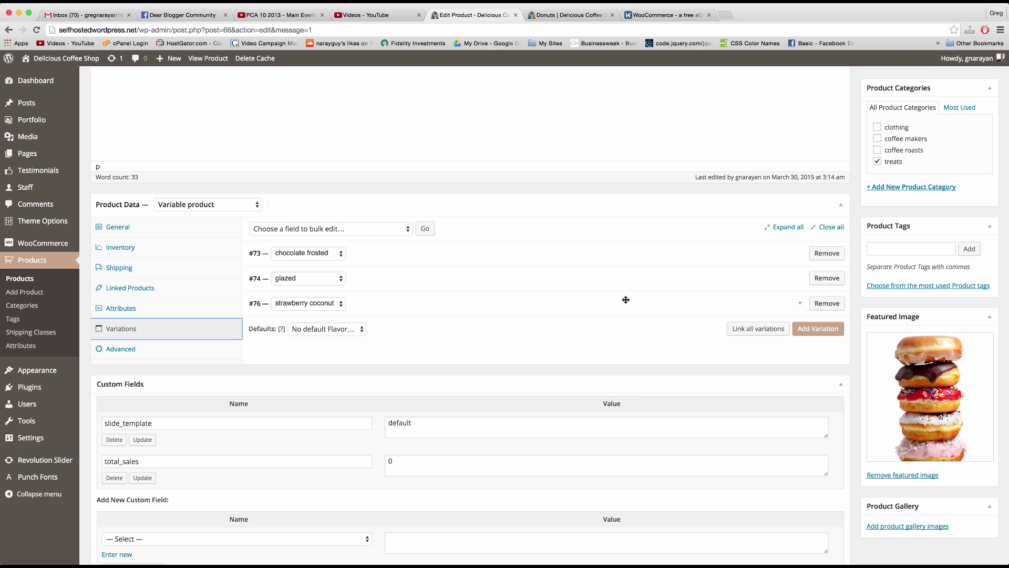
click(818, 329)
scroll(421, 323, down, 1)
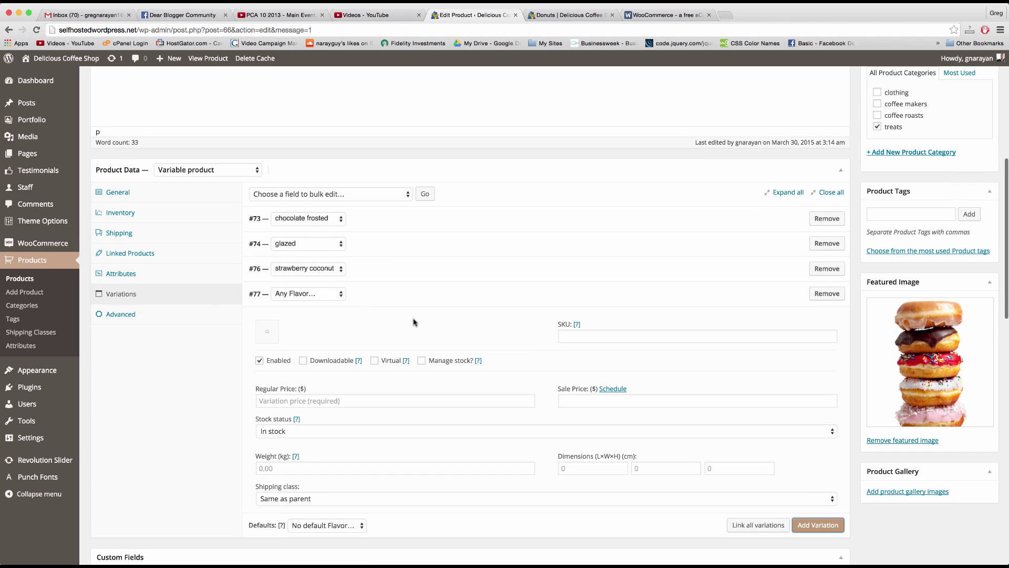
click(339, 296)
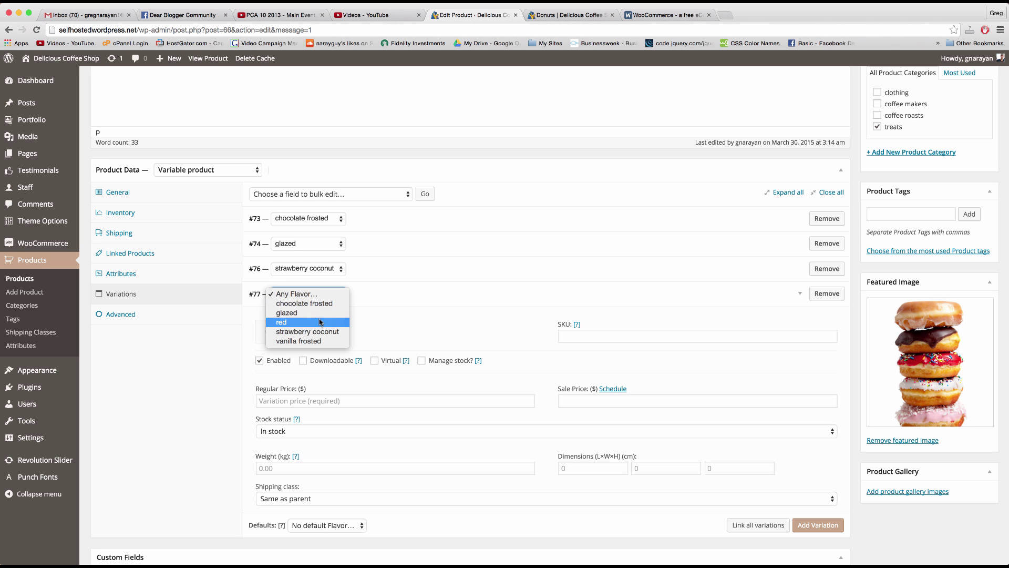
click(322, 342)
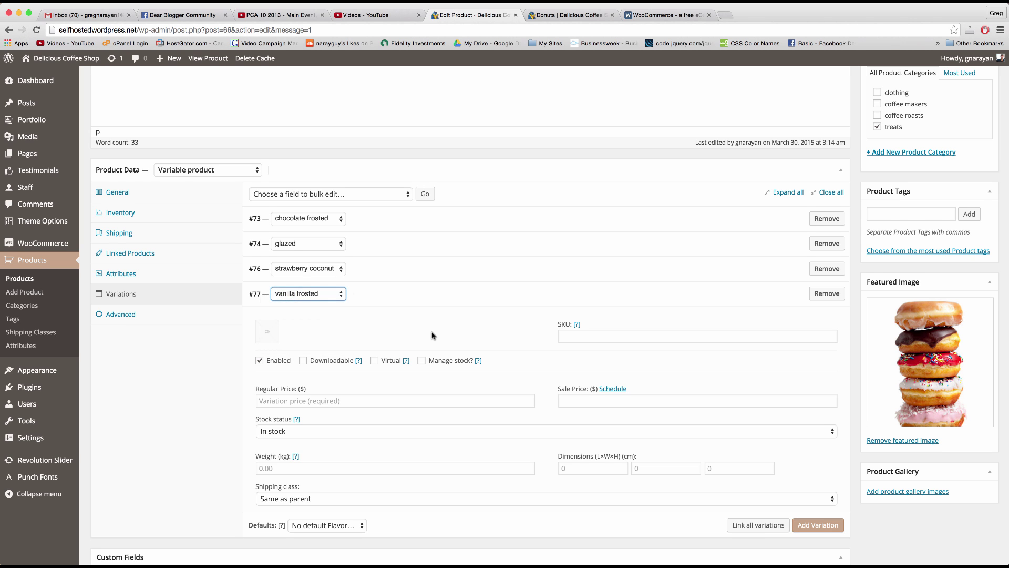
scroll(432, 335, down, 2)
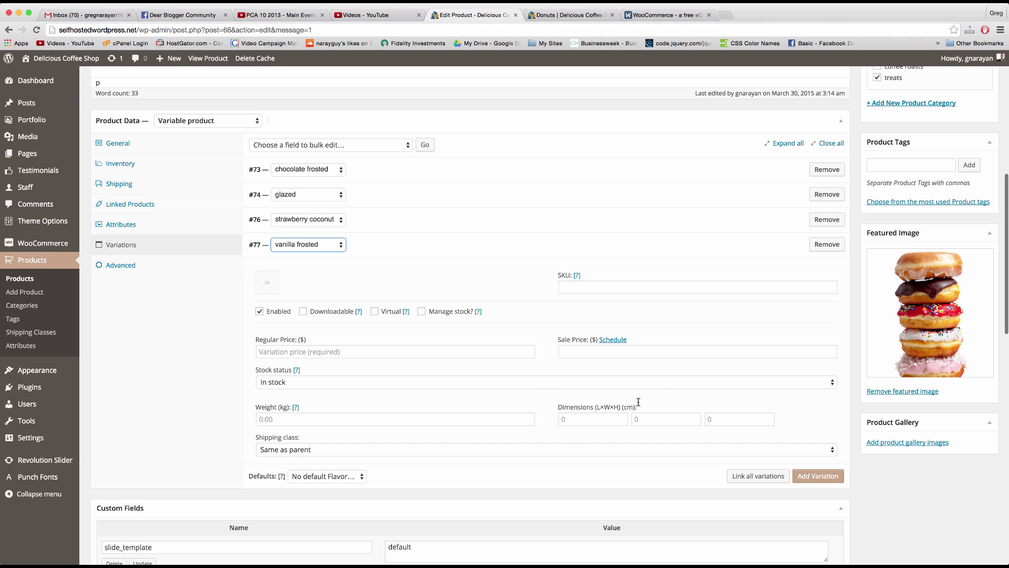
click(268, 354)
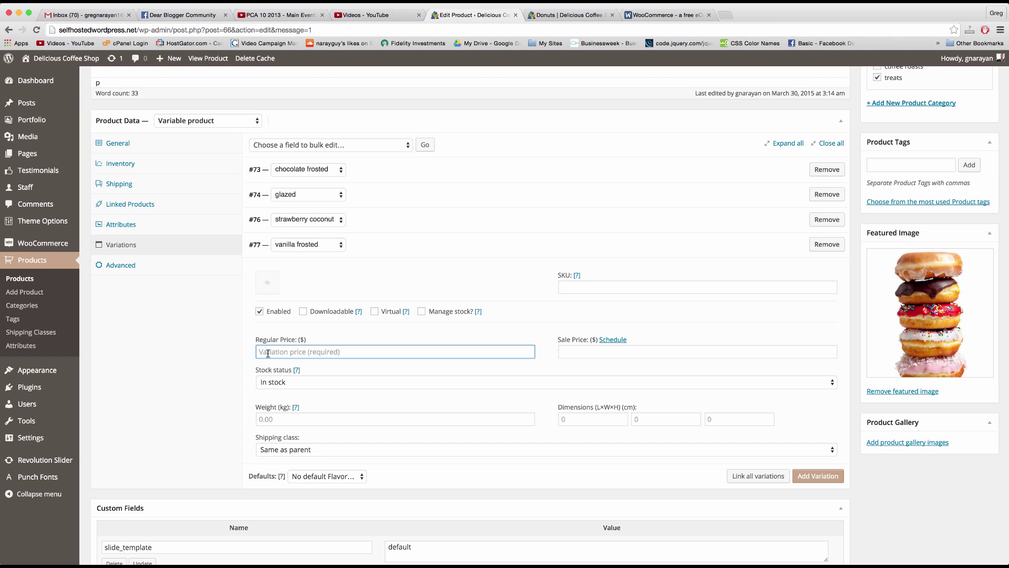
text(6.000)
Step: Update the Donuts product and return to its storefront page
scroll(811, 238, up, 5)
click(976, 204)
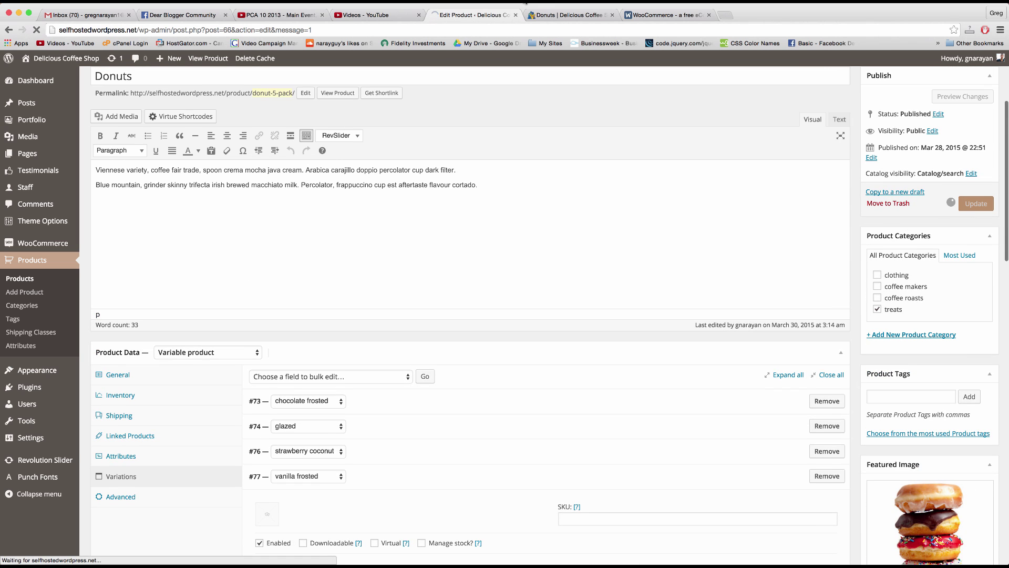
click(565, 15)
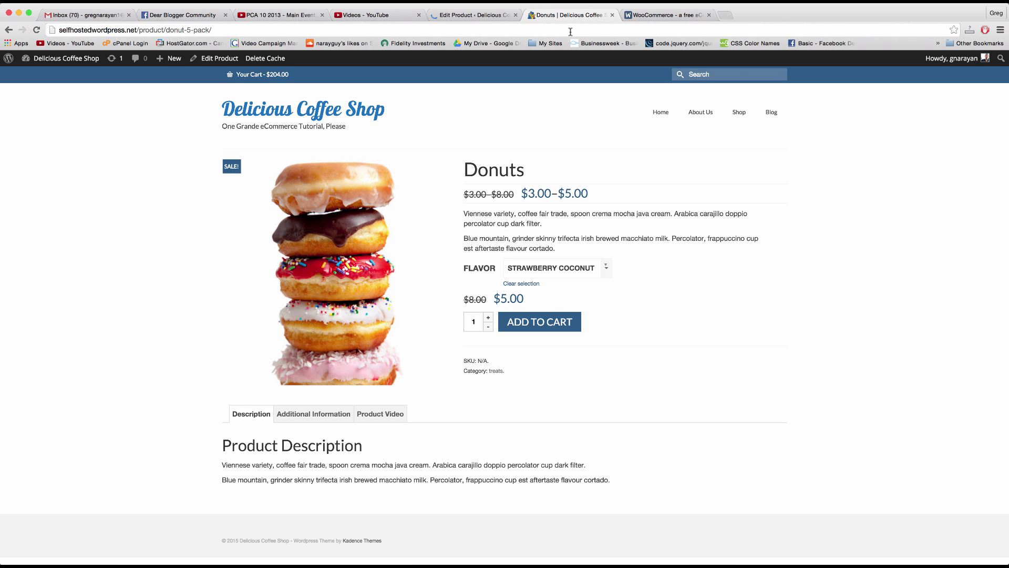
Step: Reload the Donuts storefront page so the vanilla frosted flavor appears in the list
click(570, 31)
key(Return)
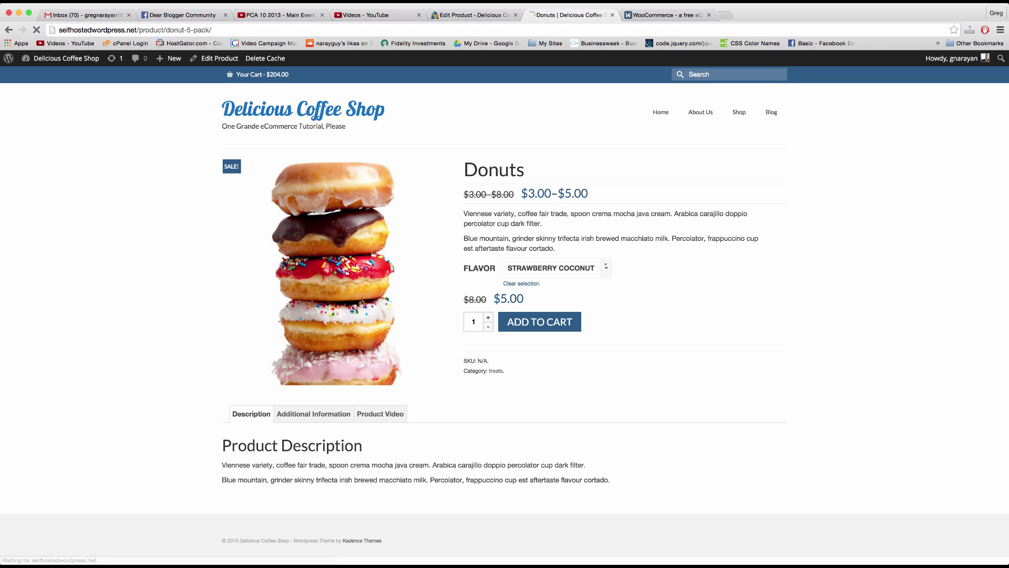
click(605, 269)
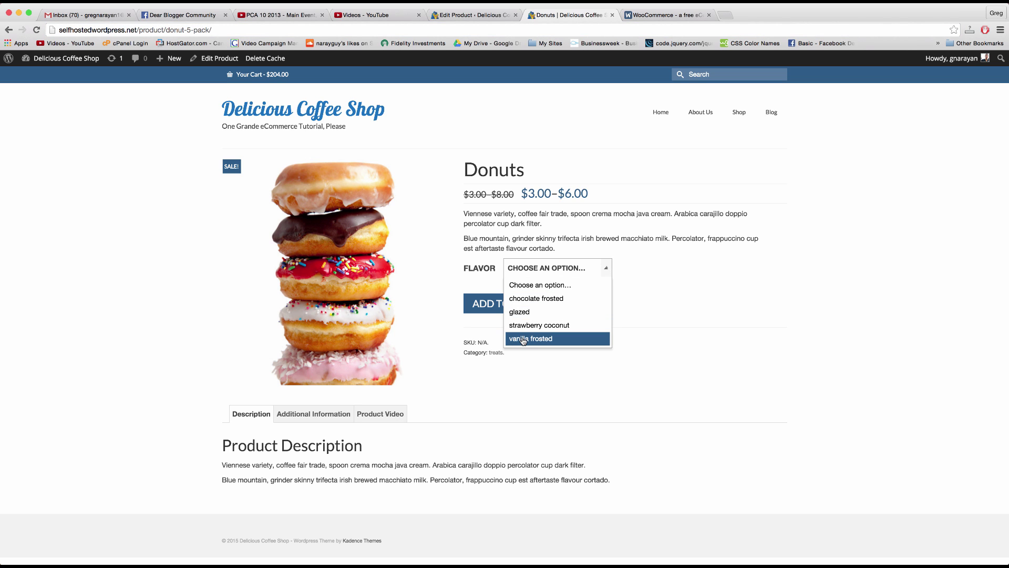
click(573, 367)
Step: Add two chocolate frosted Donuts to the cart from the storefront page
click(591, 272)
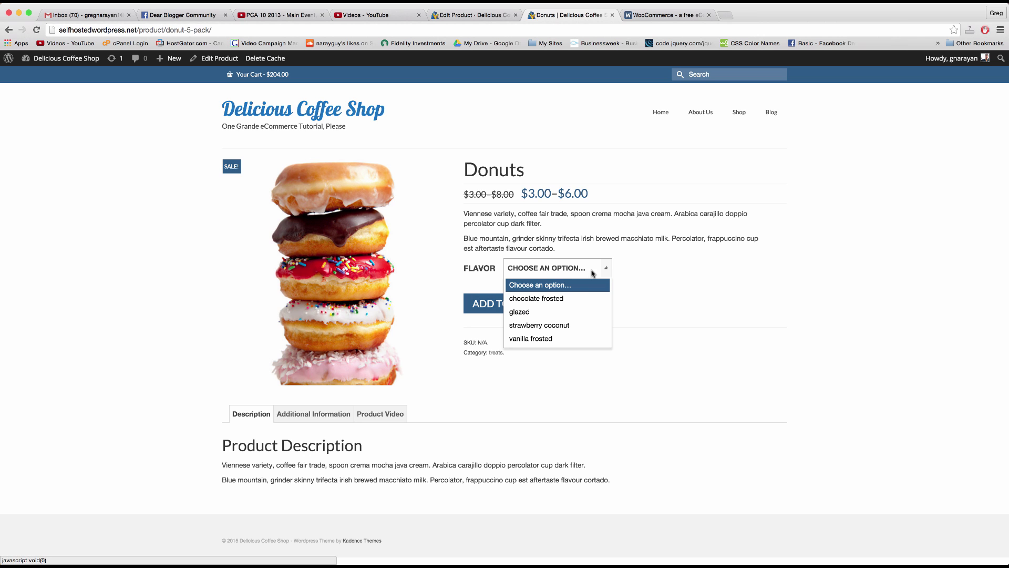
click(573, 300)
click(488, 317)
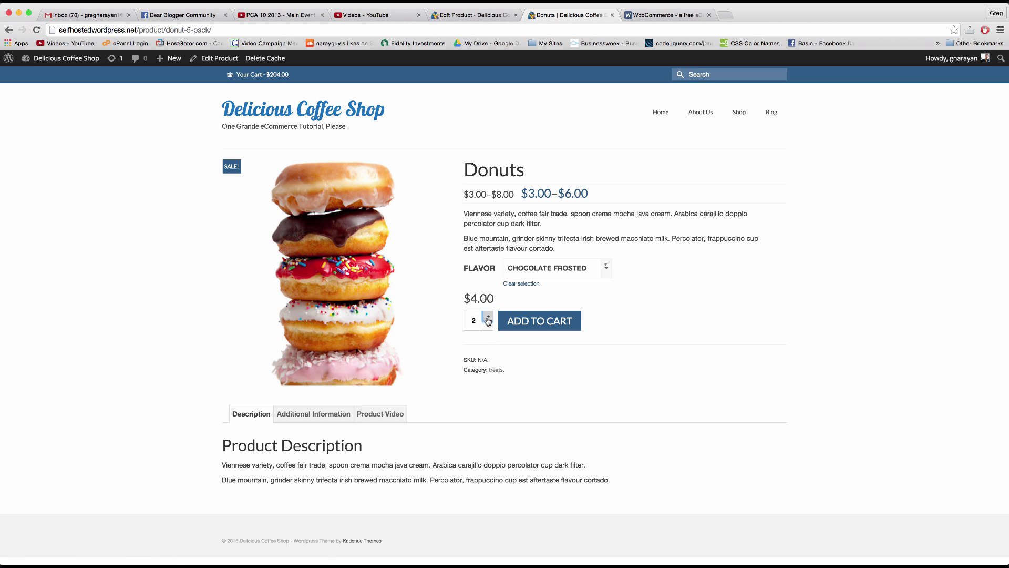
click(530, 321)
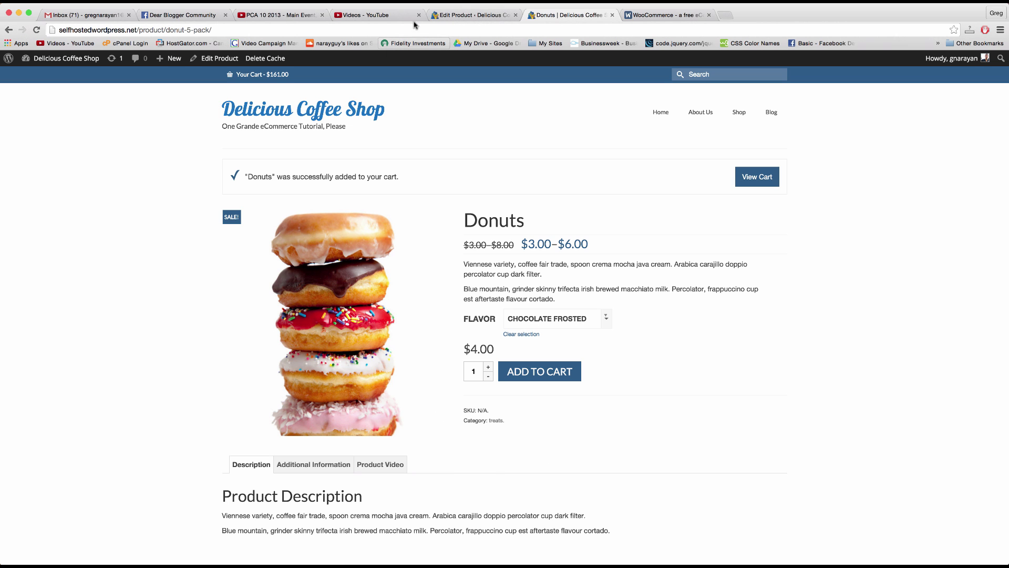
click(463, 15)
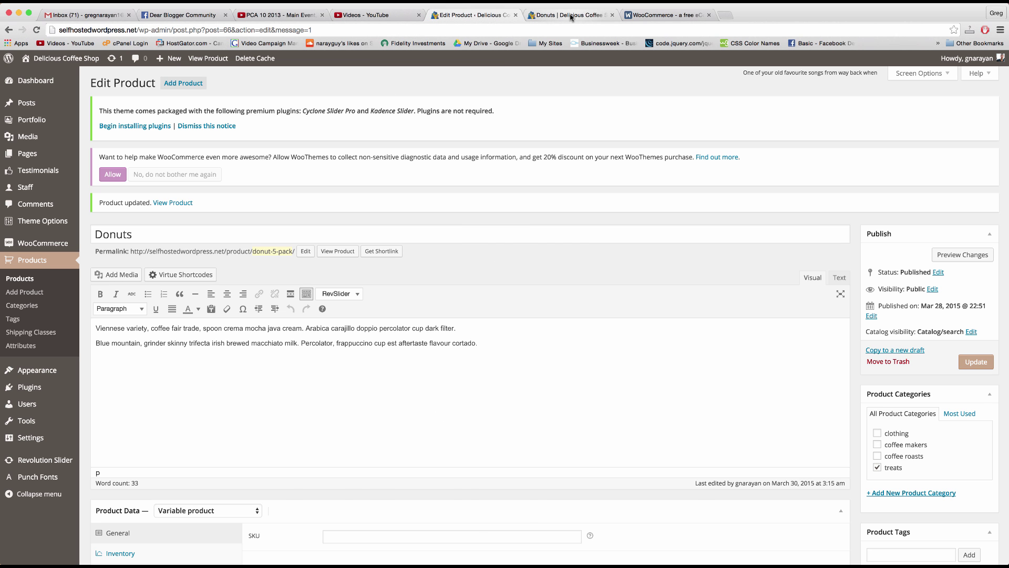
click(571, 15)
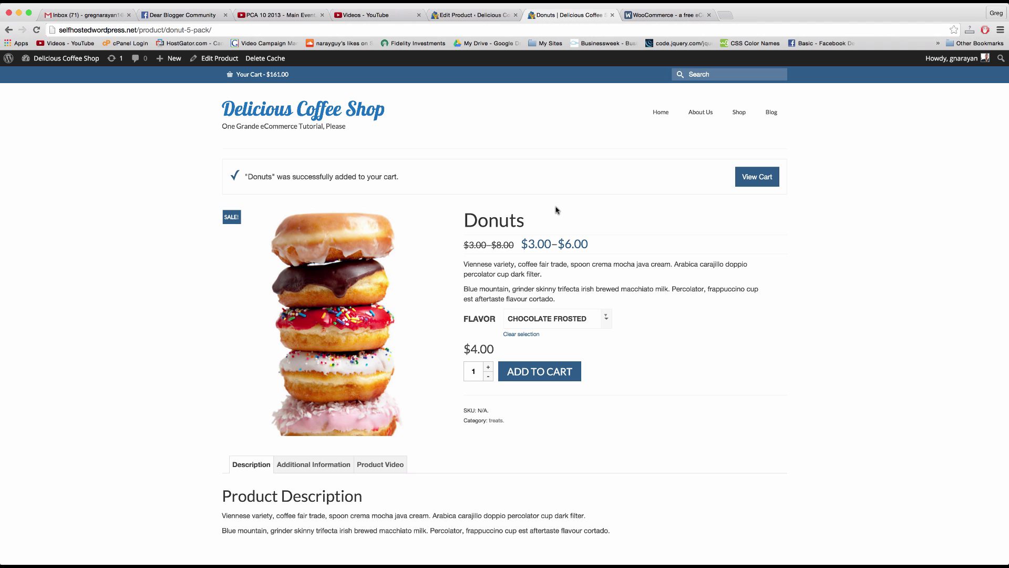